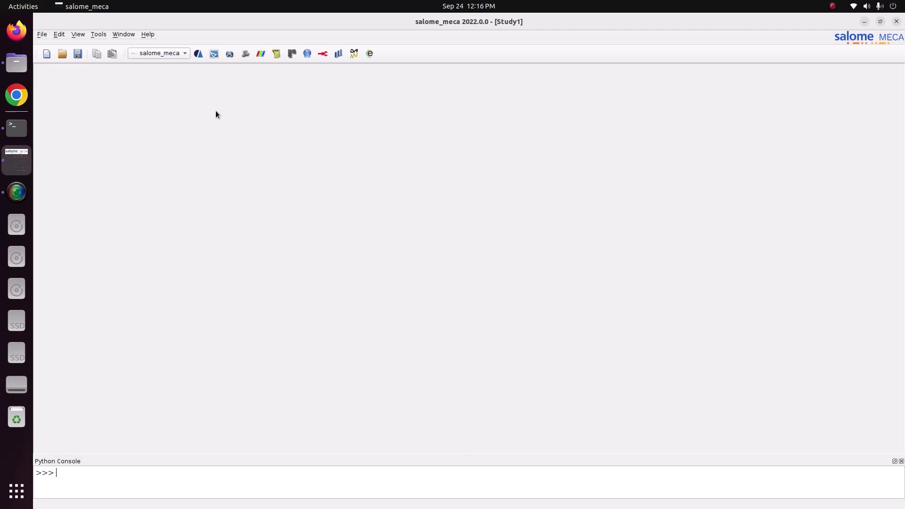
Switch salome_meca to the Geometry module from the module list.
left_click(177, 55)
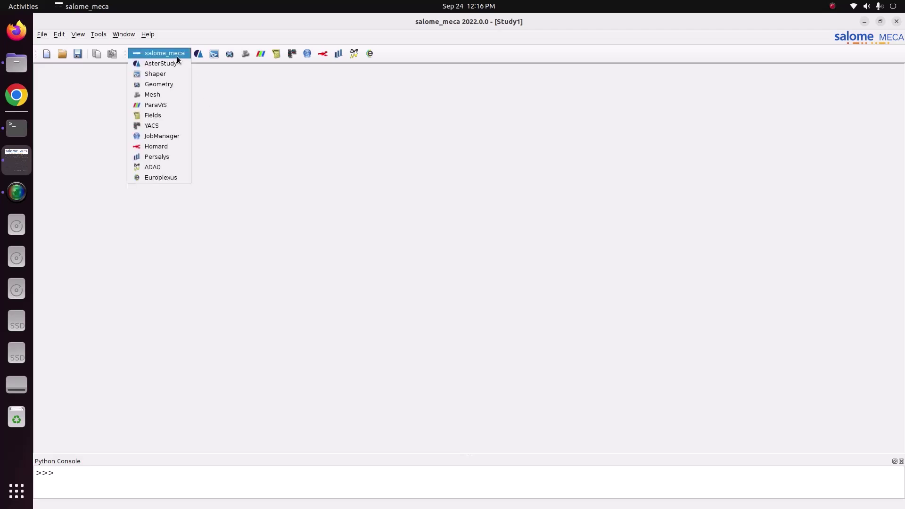
left_click(175, 85)
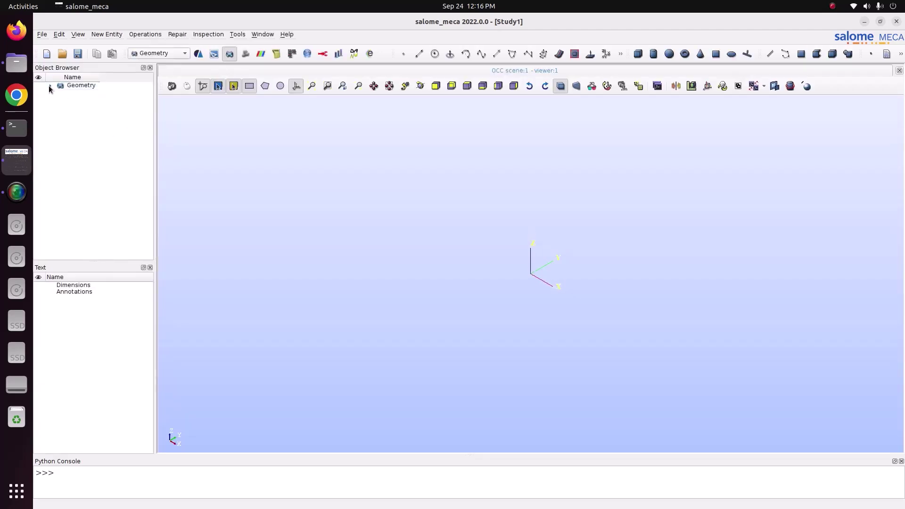
Sketch a rectangle from (0,0) to (1,1) as Sketch_1 with X2=1 and Y2=1.
left_click(50, 86)
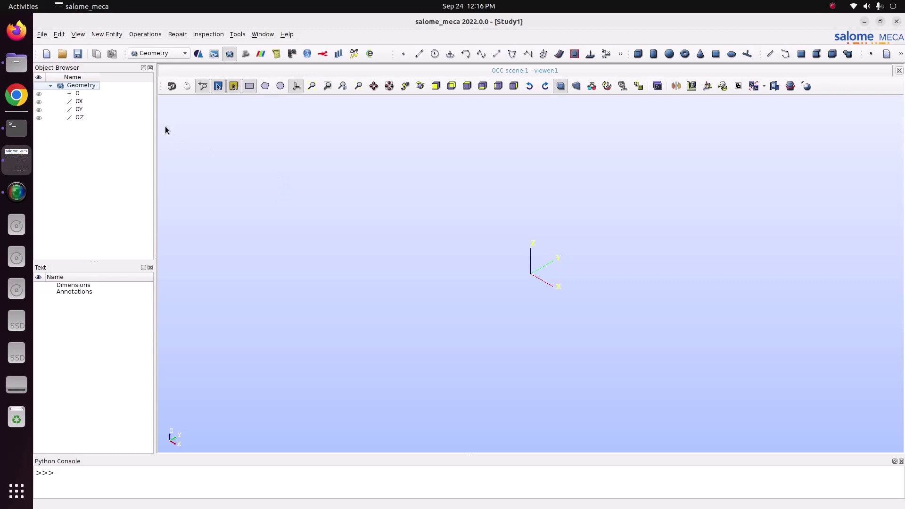
left_click(114, 36)
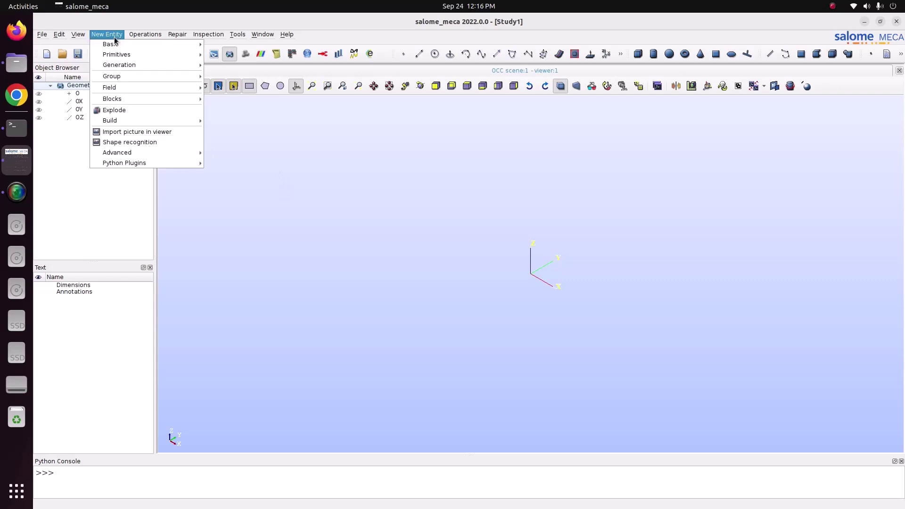
mouse_move(115, 48)
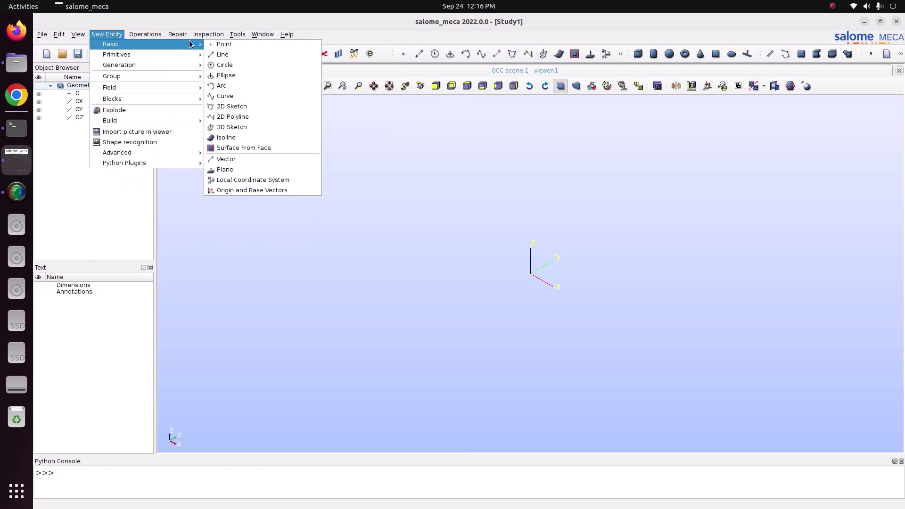
left_click(233, 106)
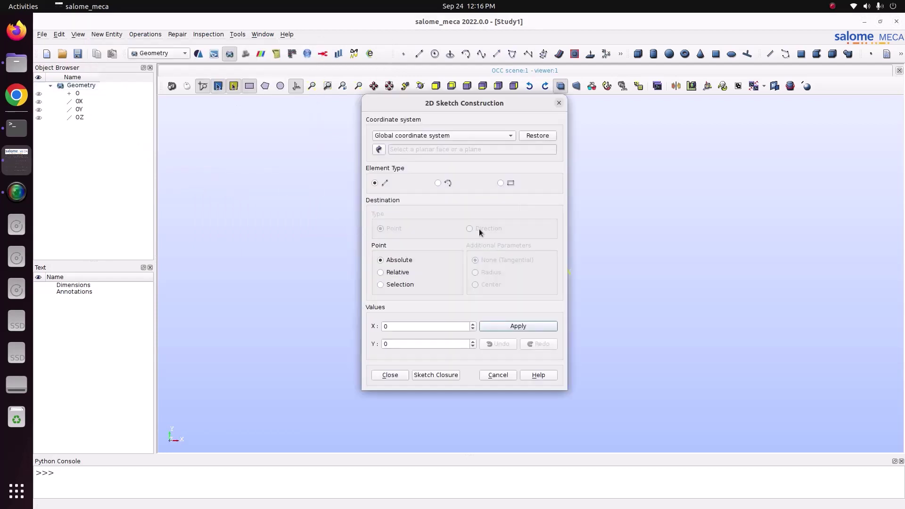
left_click(500, 183)
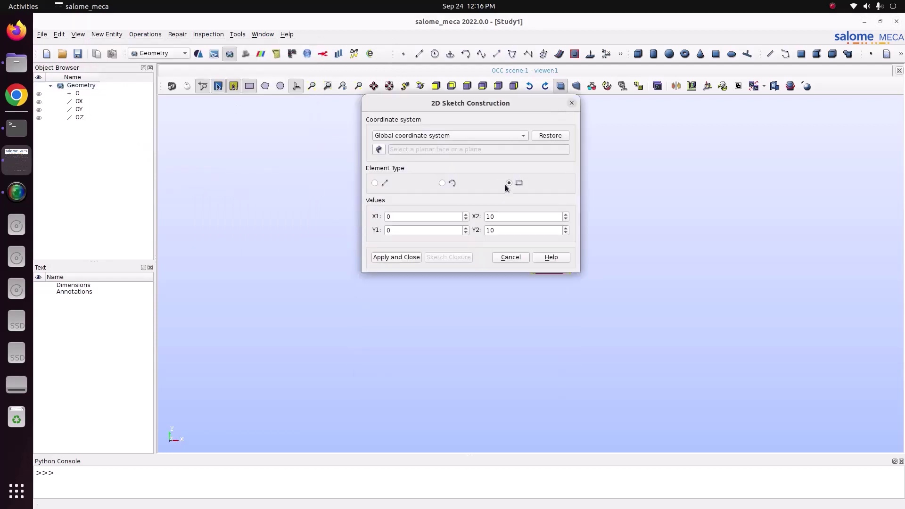
double_click(510, 219)
type("1")
left_click(496, 226)
double_click(493, 230)
type("1")
left_click(411, 256)
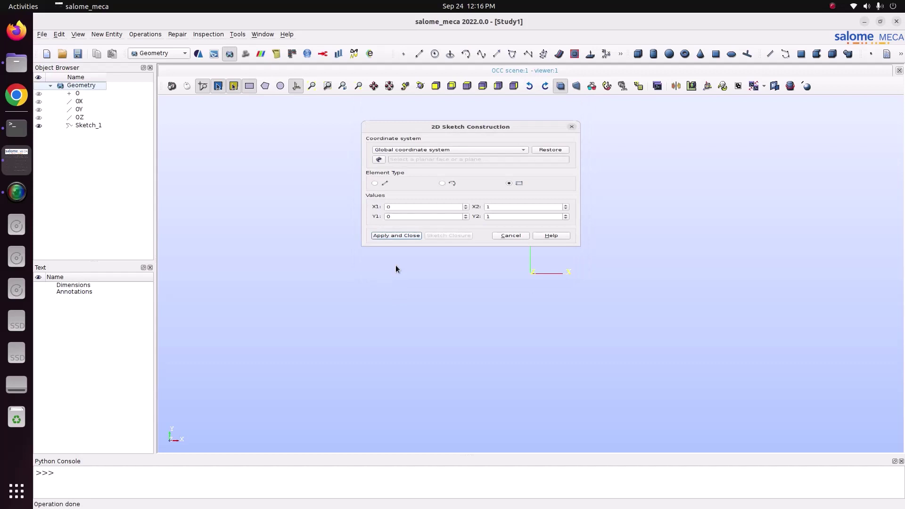
Finish Sketch_1, orbit the view into perspective, and select Sketch_1.
left_click(310, 85)
scroll(372, 207, "down", 5)
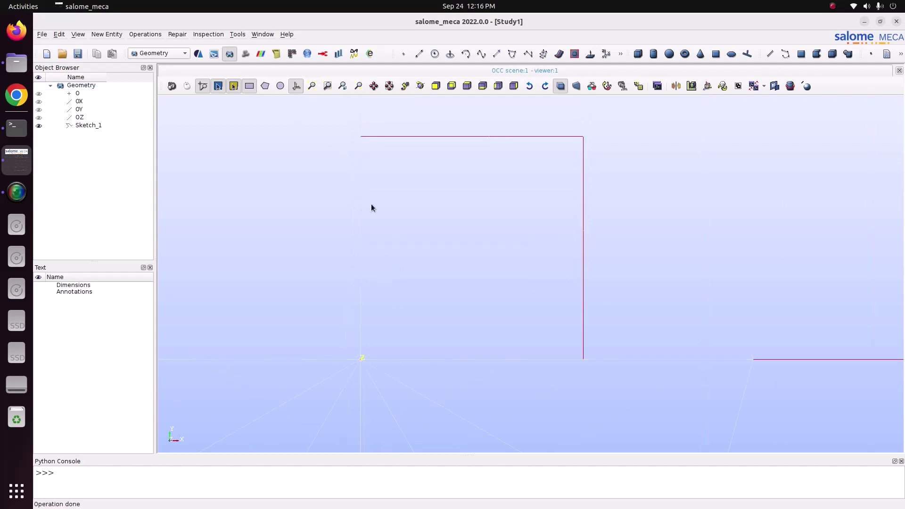
mouse_move(446, 140)
right_mouse_down("ctrl")
mouse_move(406, 182)
mouse_move(423, 163)
right_mouse_up("ctrl")
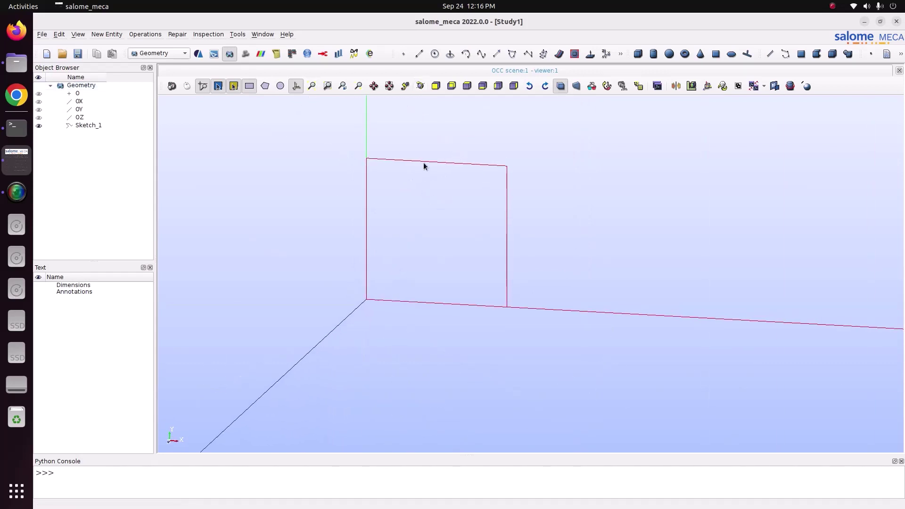
left_click(91, 127)
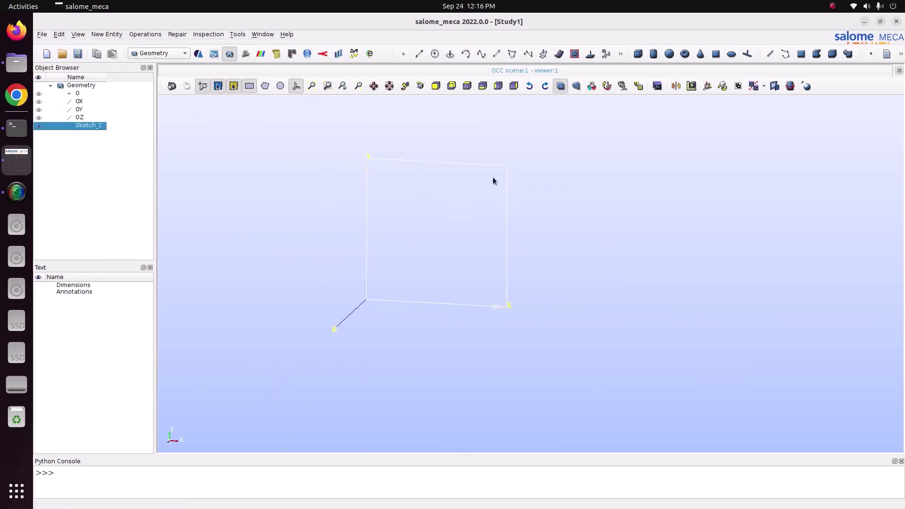
Build Face_1 as a planar face from Sketch_1.
left_click(107, 39)
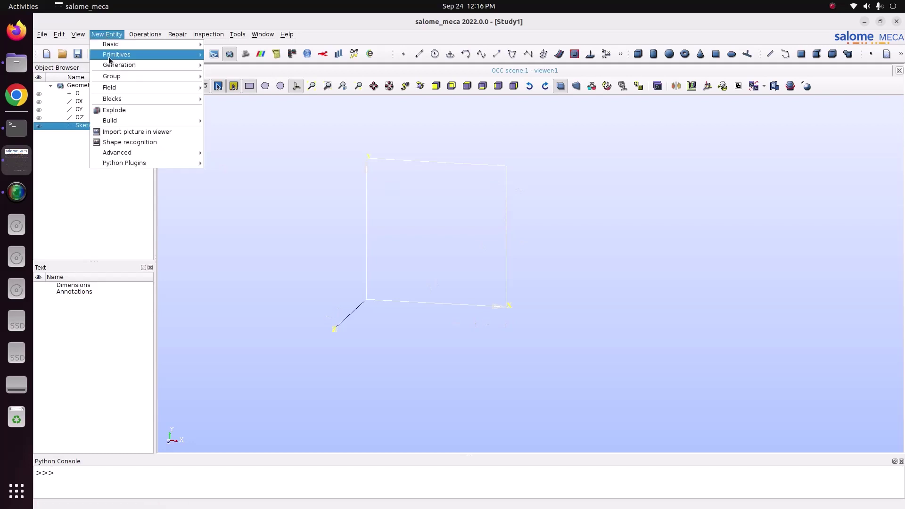
mouse_move(155, 121)
left_click(249, 140)
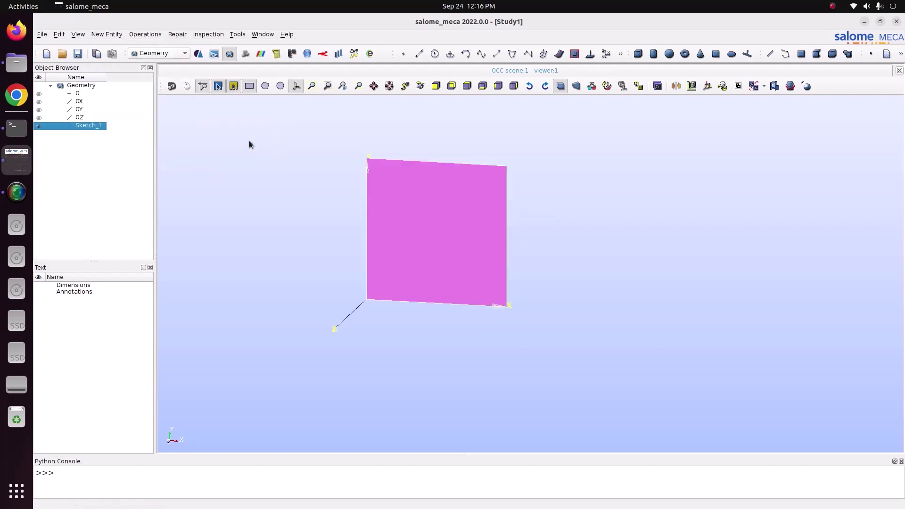
left_click(408, 309)
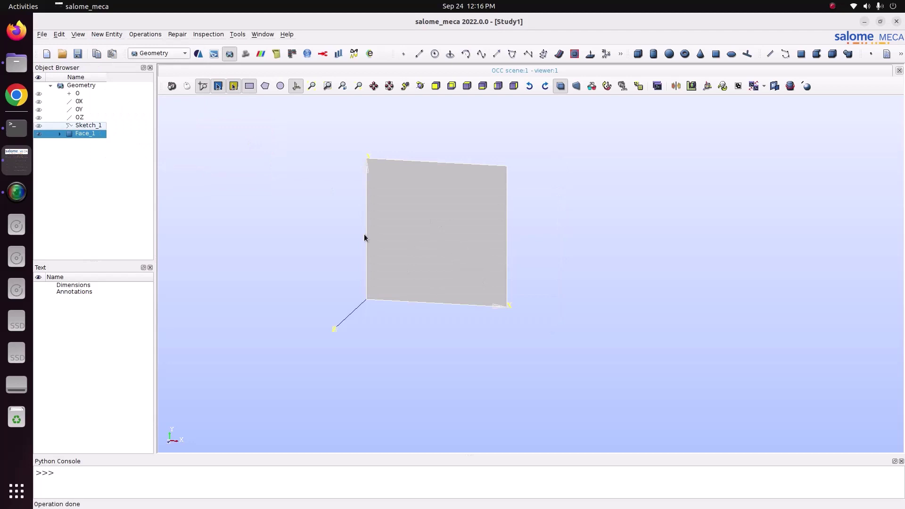
Extrude Face_1 along the OZ vector with height 0.5, previewing a thin box.
left_click(110, 36)
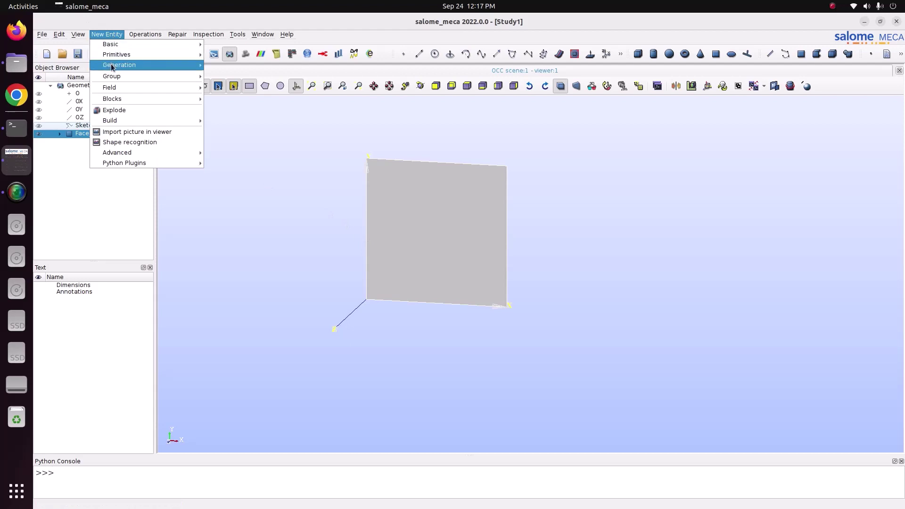
mouse_move(142, 65)
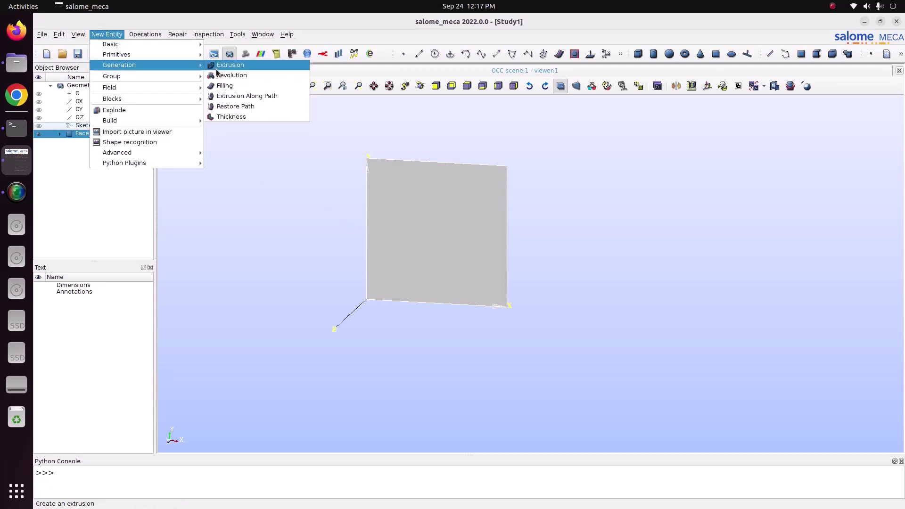
left_click(217, 69)
left_click_drag(510, 115, 783, 130)
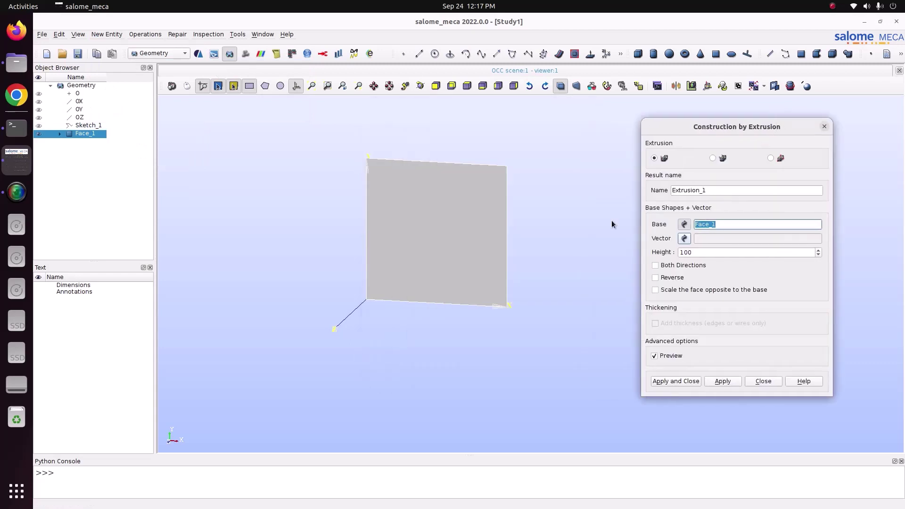
left_click(685, 239)
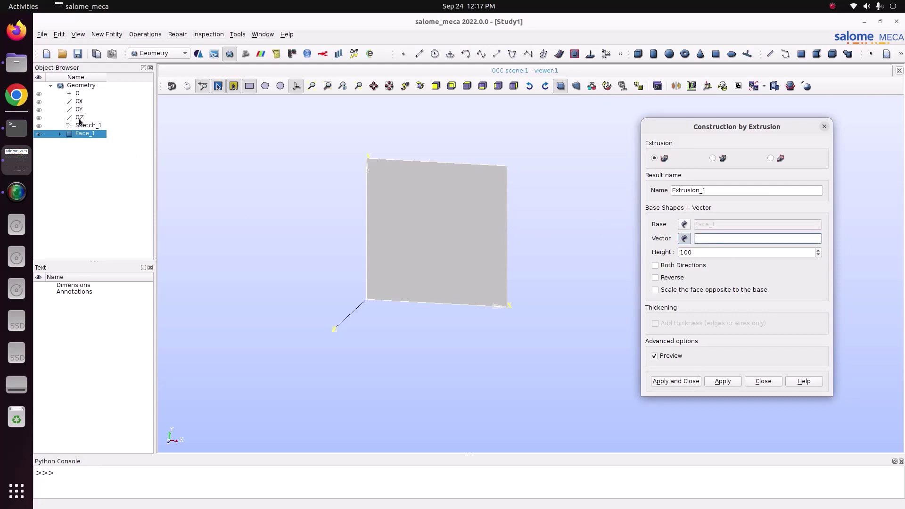
left_click(94, 118)
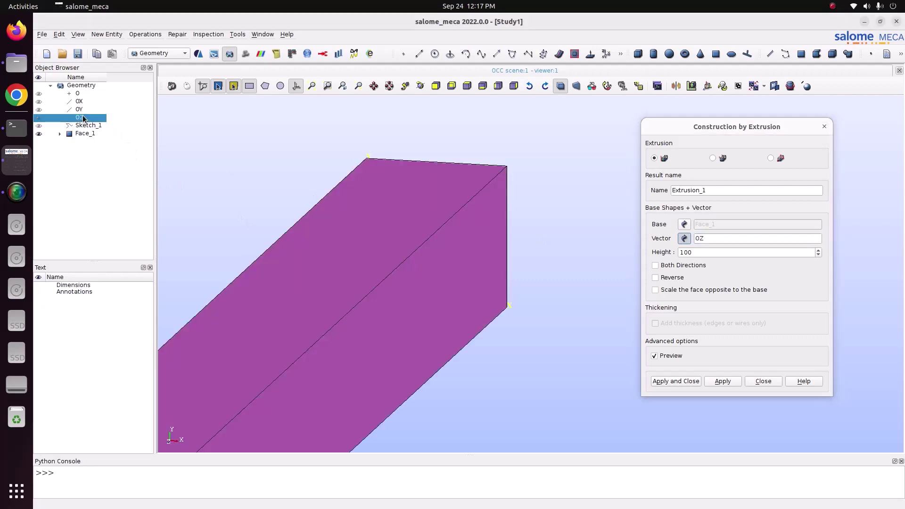
left_click(707, 255)
left_click_drag(707, 255, 670, 249)
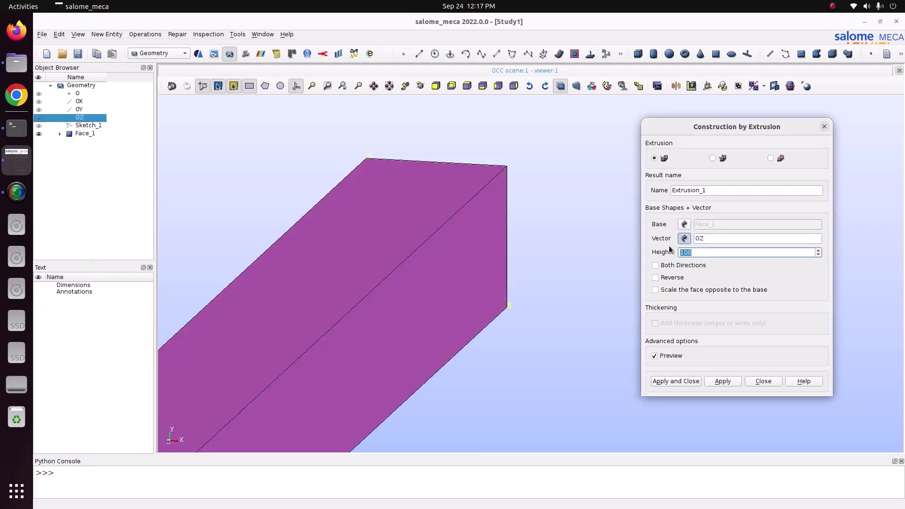
type("0.5")
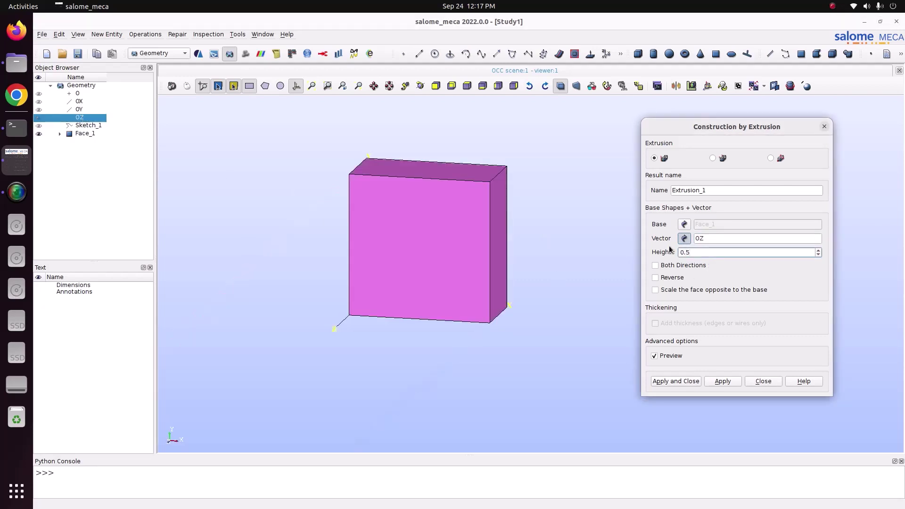
left_click(405, 86)
left_click_drag(432, 203, 436, 292)
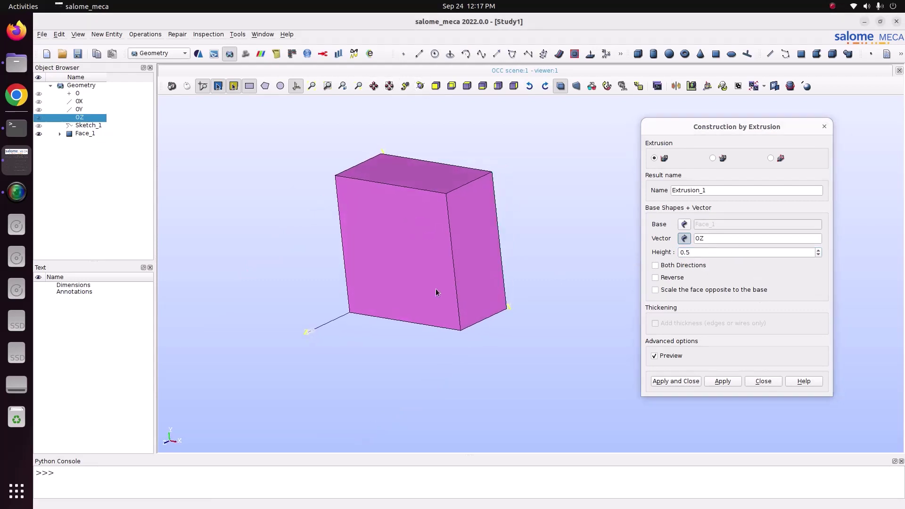
left_click(670, 266)
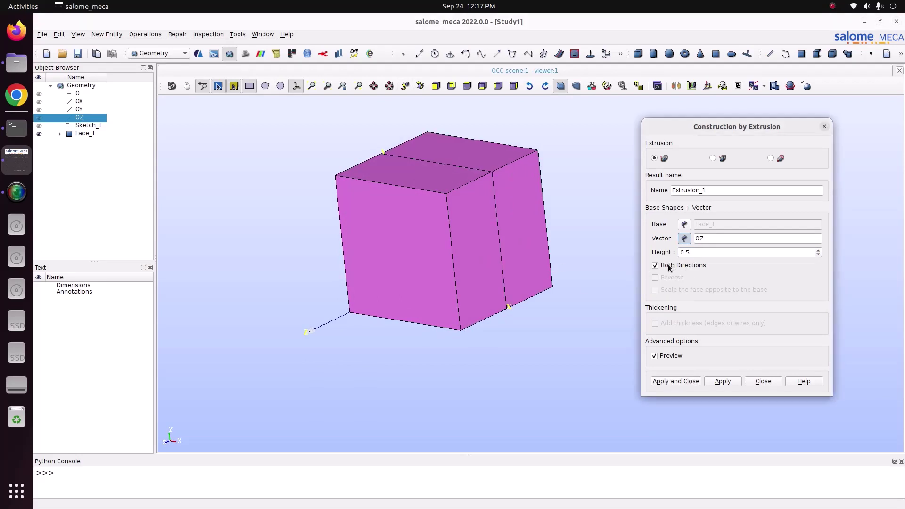
left_click(703, 253)
left_click_drag(703, 253, 669, 253)
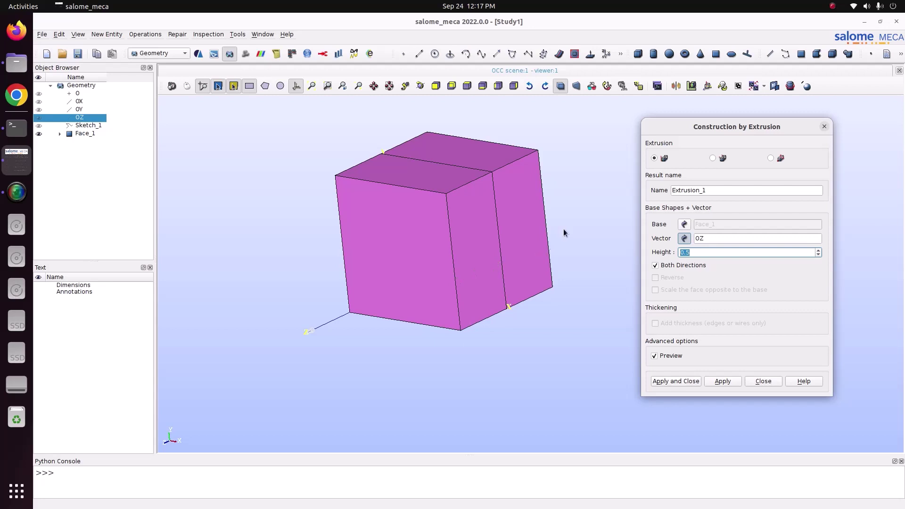
left_click(655, 265)
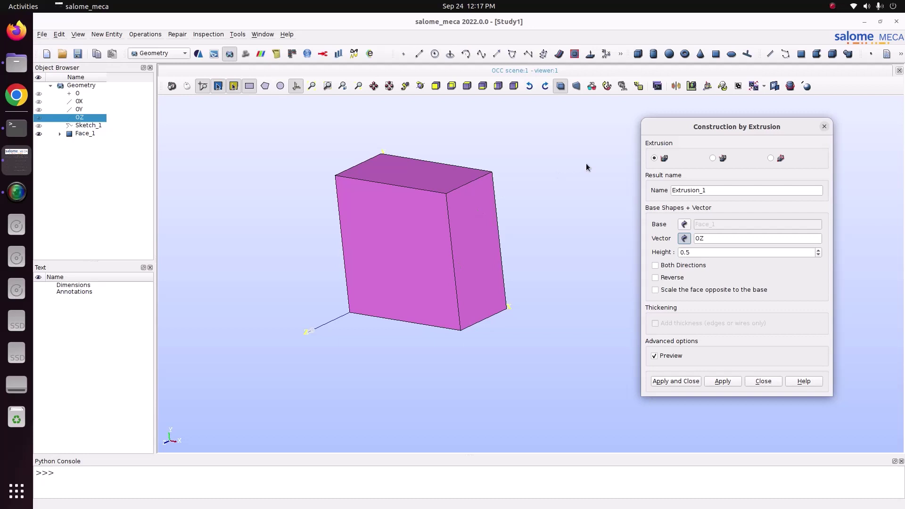
left_click(655, 277)
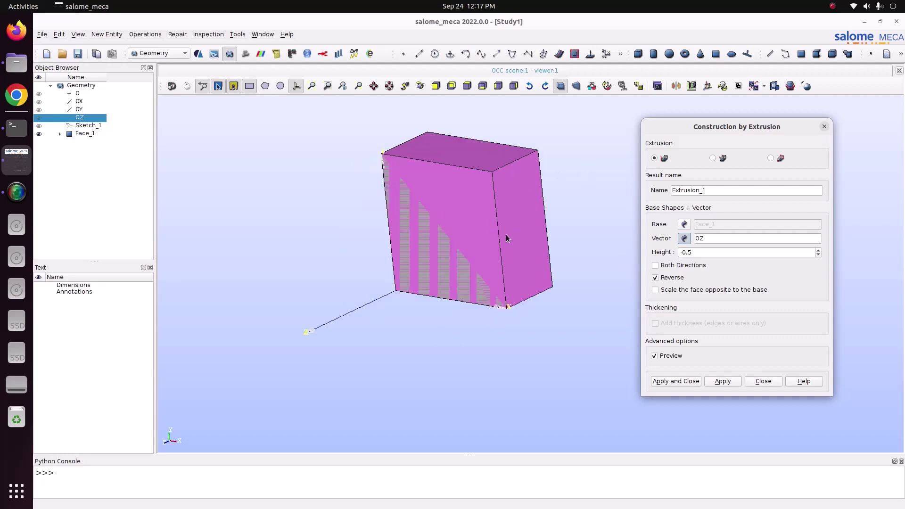
left_click(667, 279)
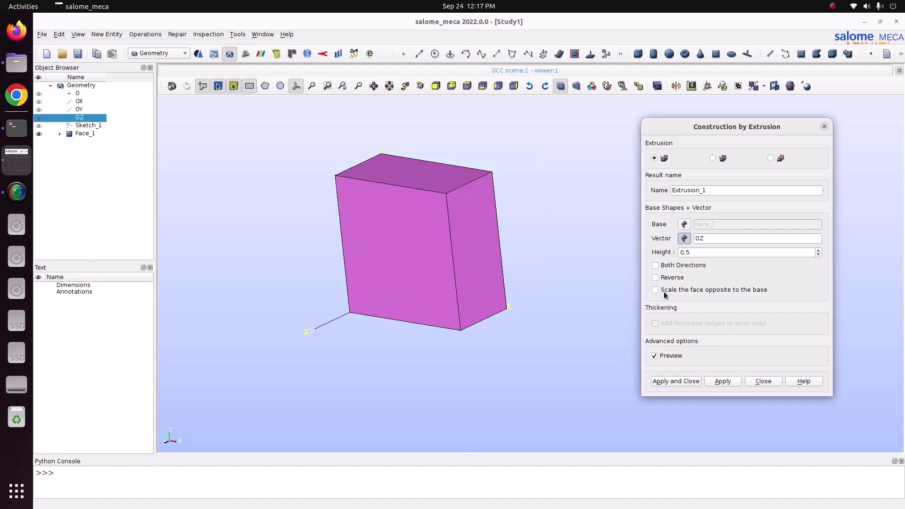
Enable scaling of the opposite face with a scale factor of 5.
left_click(664, 292)
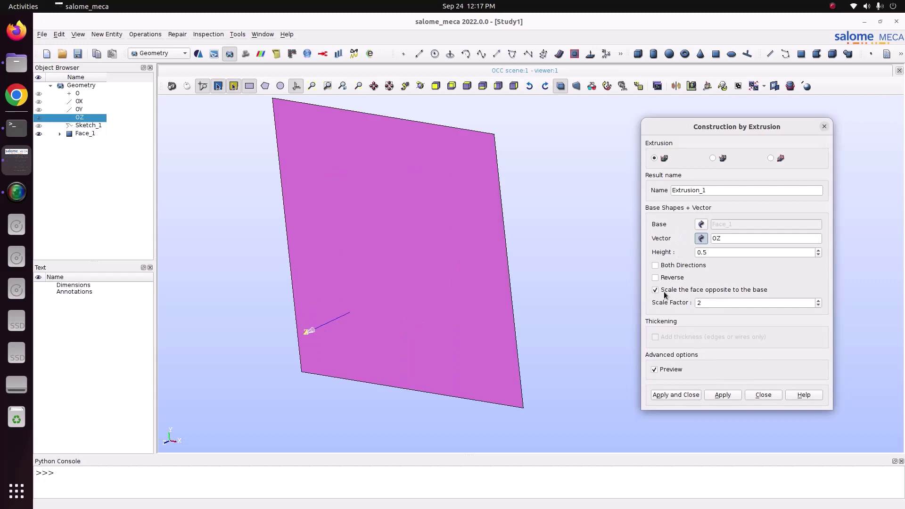
left_click(740, 303)
scroll(446, 284, "down", 2)
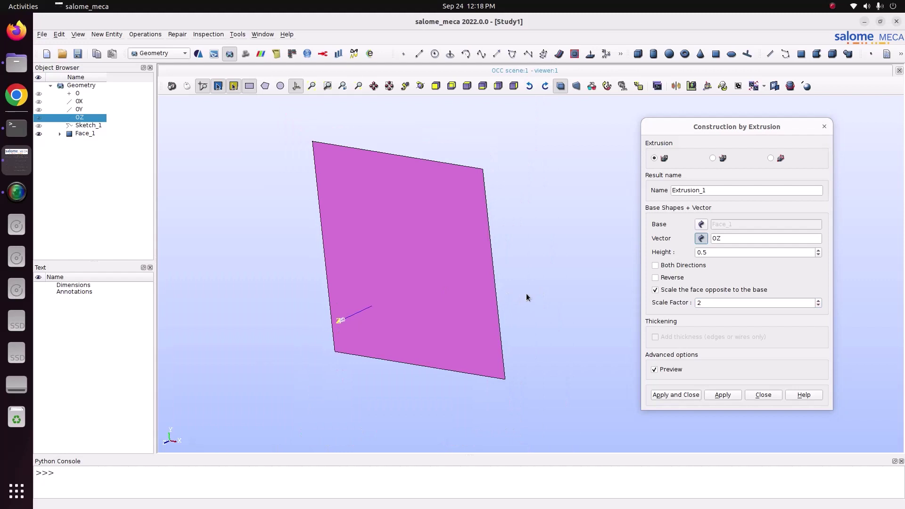
double_click(739, 303)
type("5")
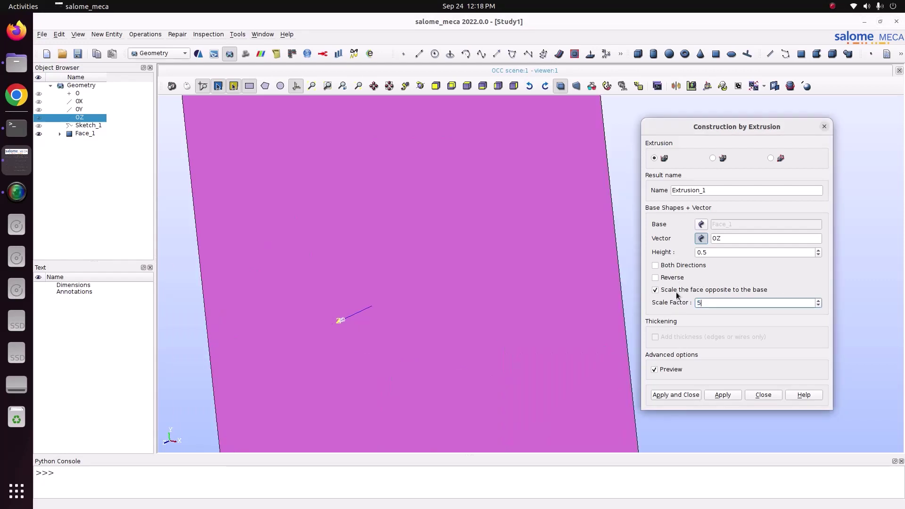
scroll(505, 340, "down", 5)
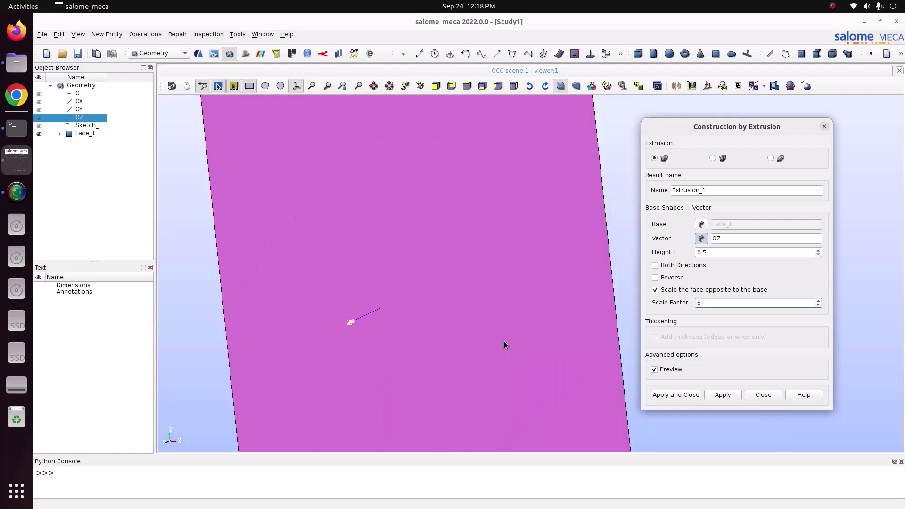
right_click_drag(423, 107, 397, 247, "ctrl")
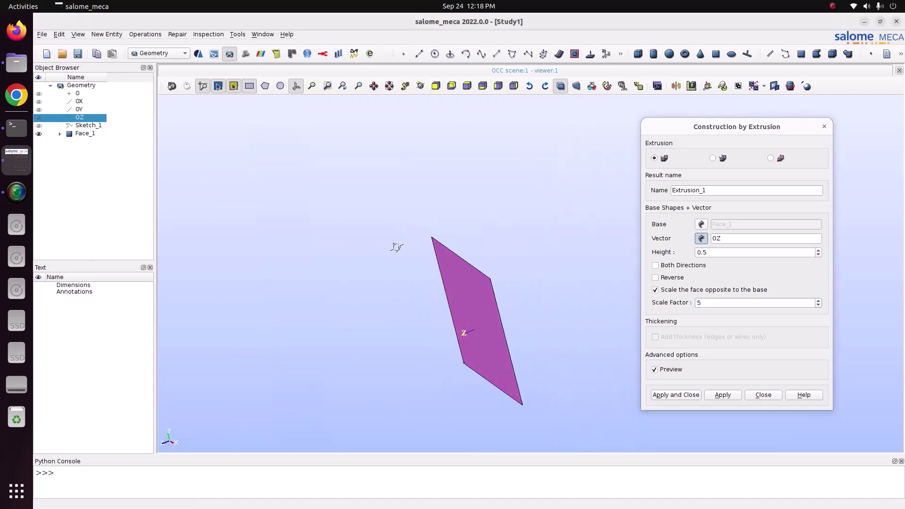
Change the extrusion height to 10, then settle on 5.
double_click(700, 251)
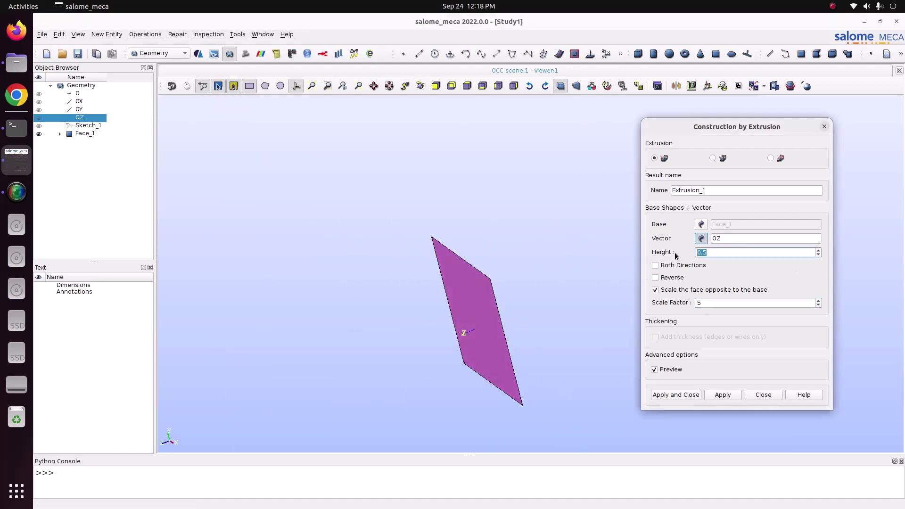
type("10")
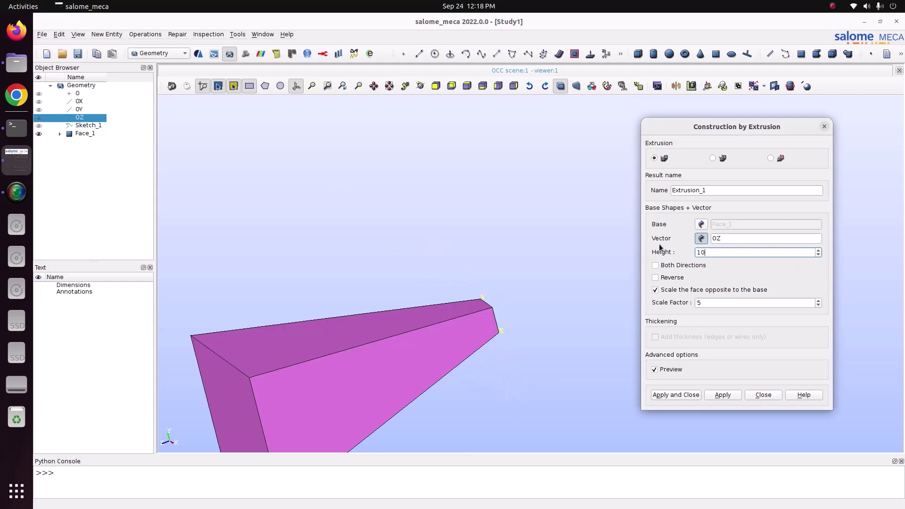
double_click(722, 253)
type("5")
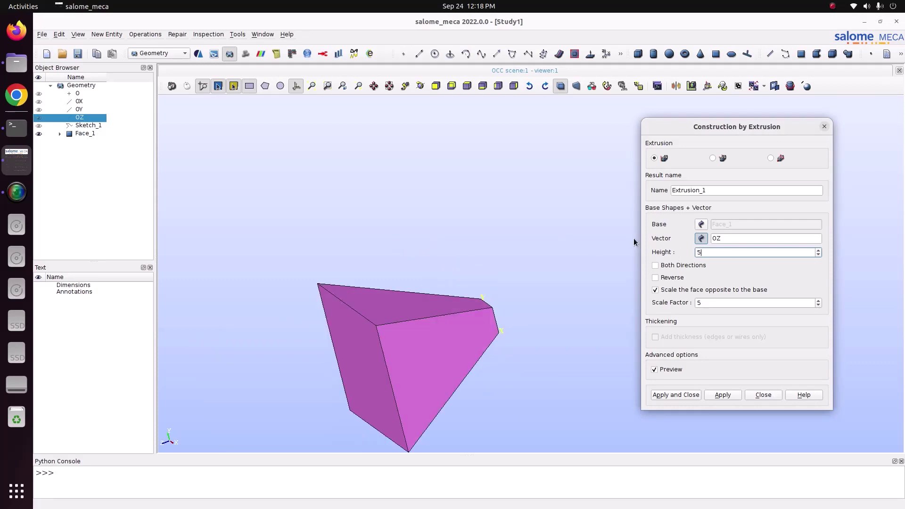
Turn off opposite-face scaling and leave Both Directions unchecked.
left_click(724, 305)
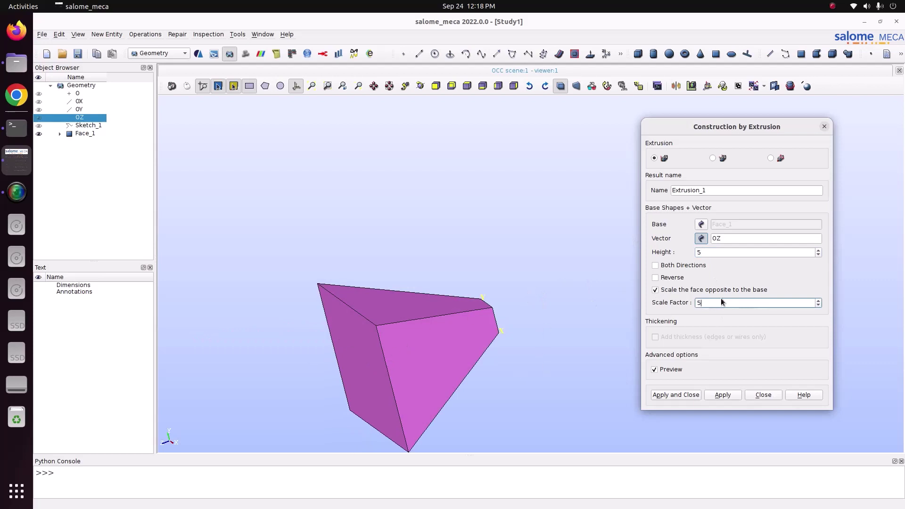
left_click_drag(717, 302, 682, 302)
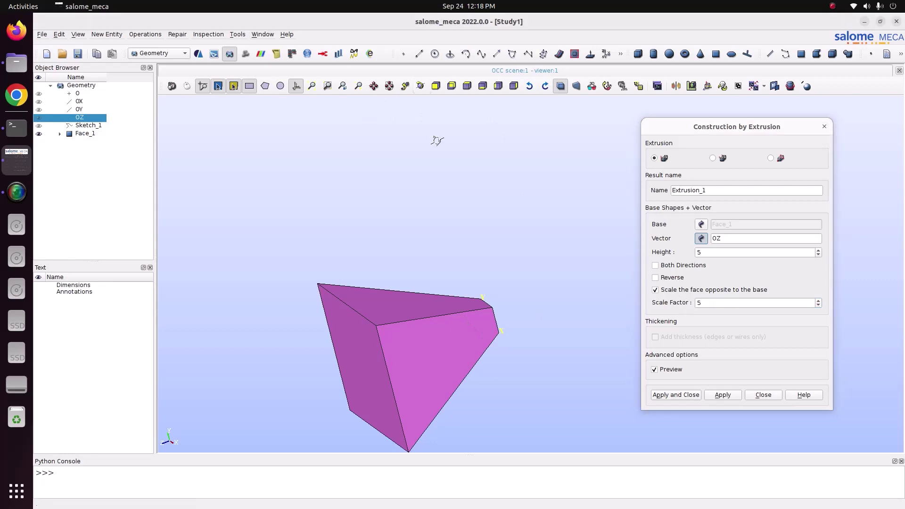
right_click_drag(437, 140, 561, 212, "ctrl")
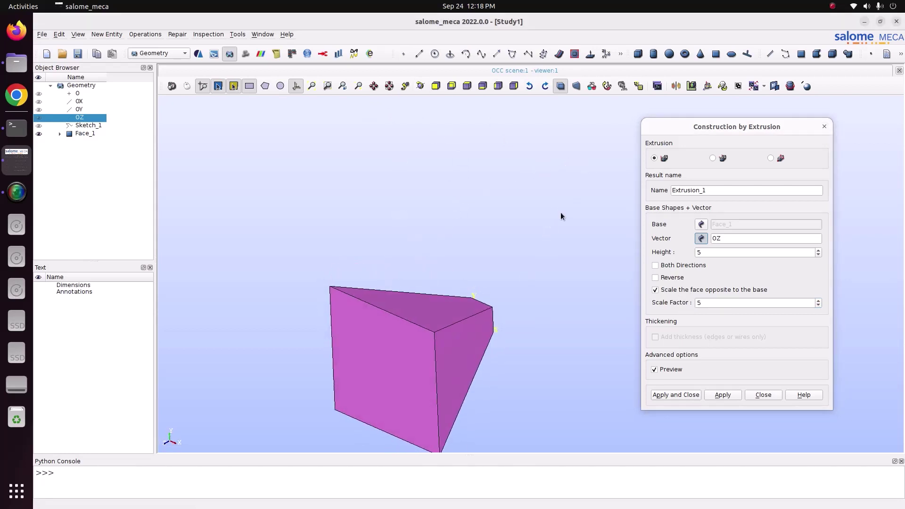
left_click(673, 290)
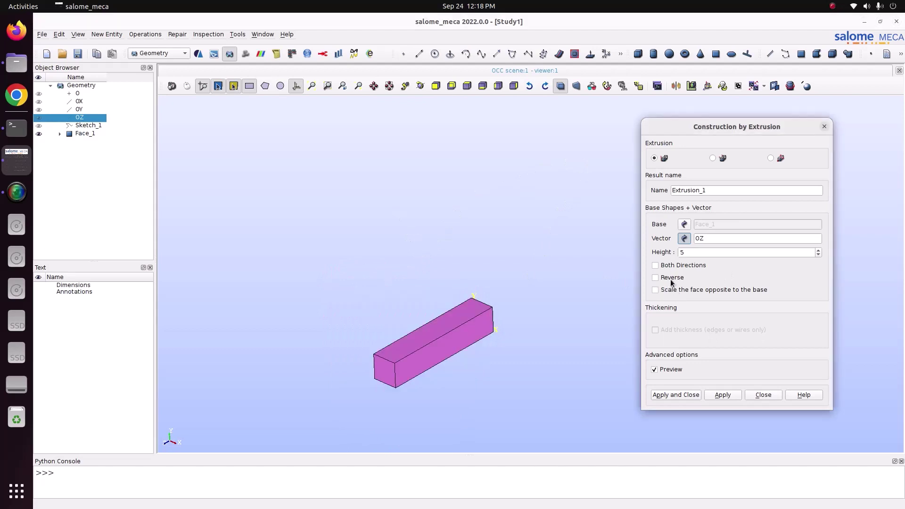
left_click(664, 266)
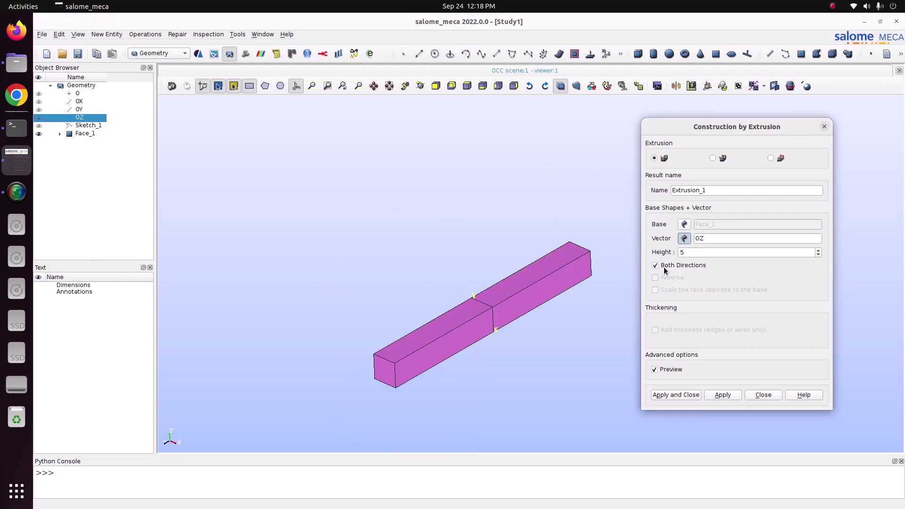
left_click(664, 267)
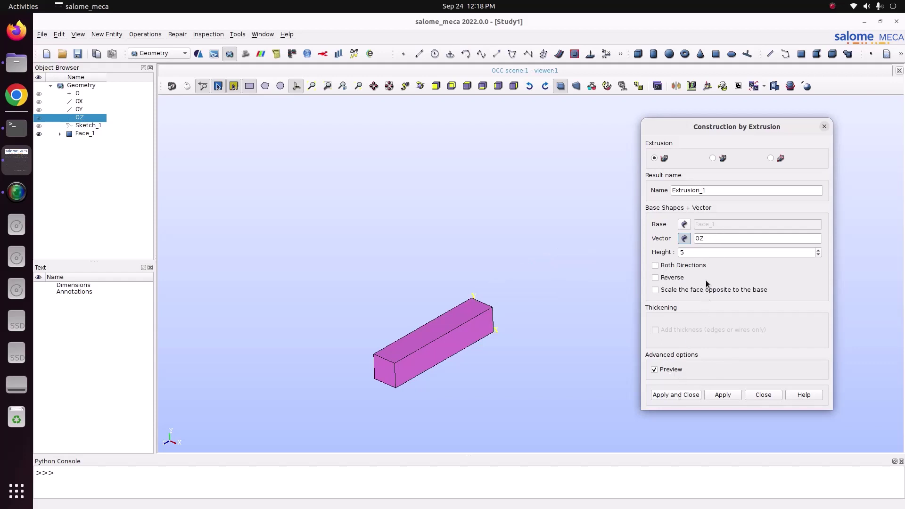
Reapply vector mode with Face_1 as base and OZ as vector, creating Extrusion_1.
left_click(712, 159)
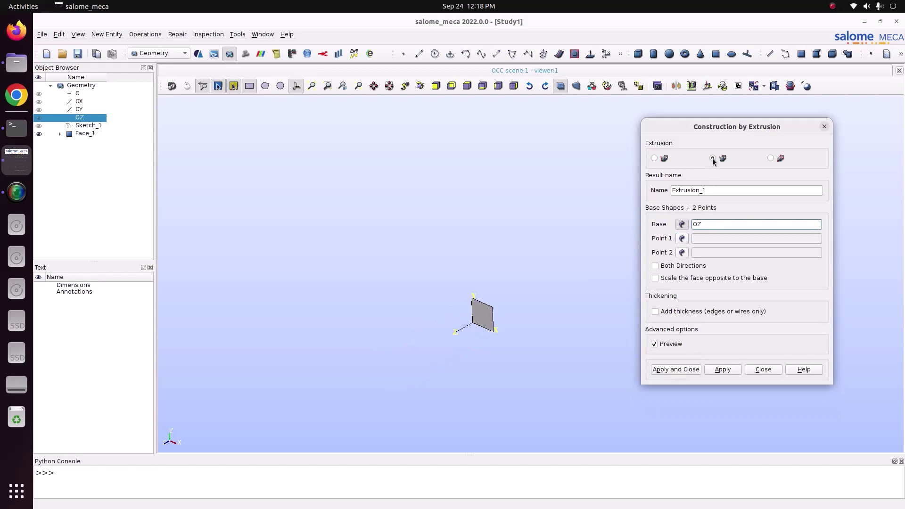
left_click(664, 160)
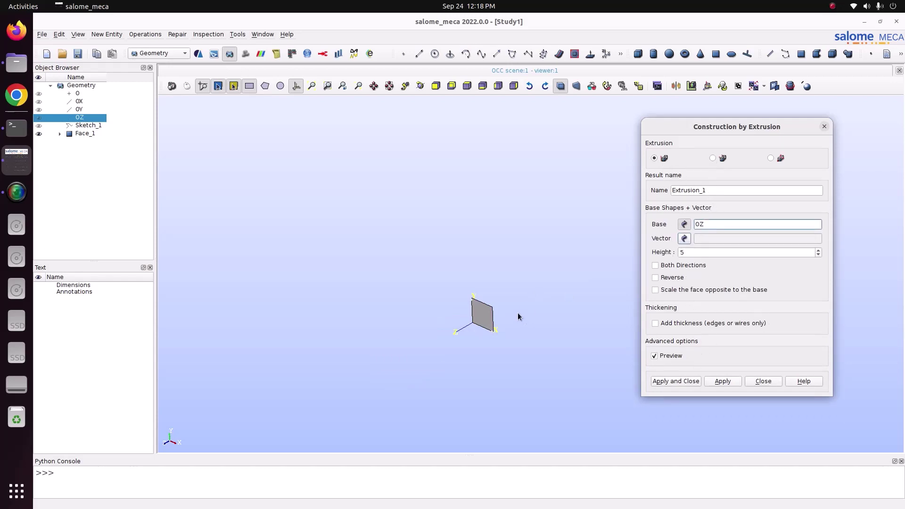
left_click(495, 322)
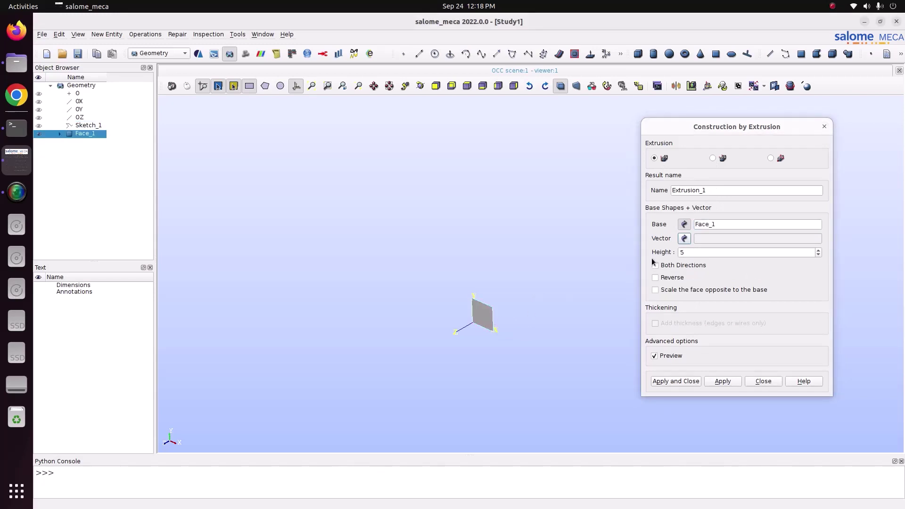
left_click(684, 239)
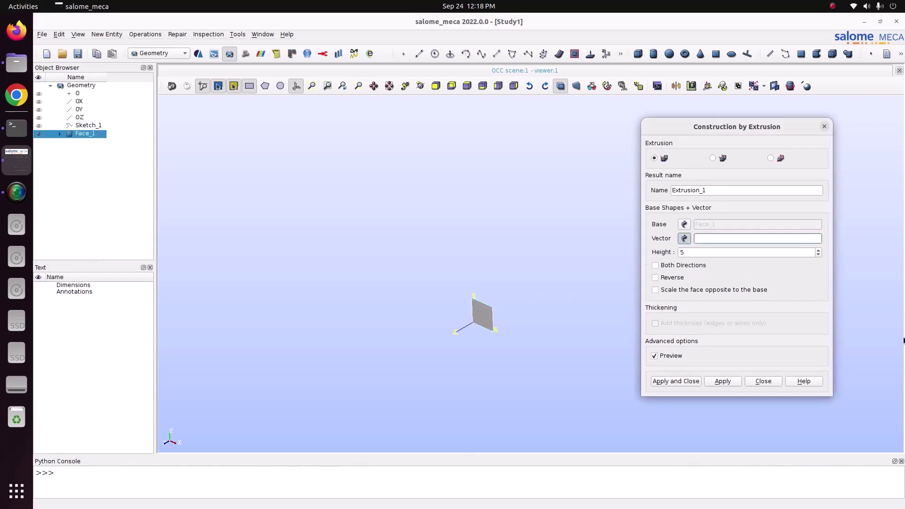
left_click(80, 118)
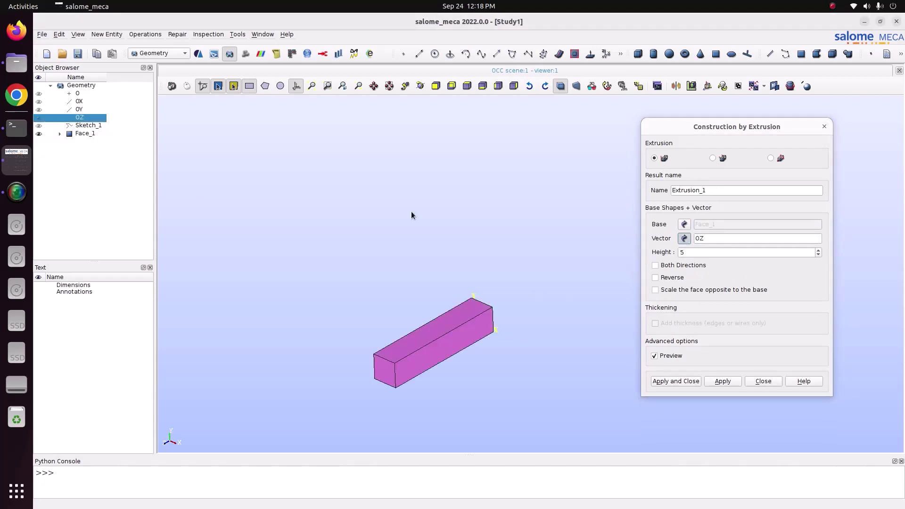
left_click(672, 381)
left_click(421, 85)
left_click_drag(415, 274, 810, 276)
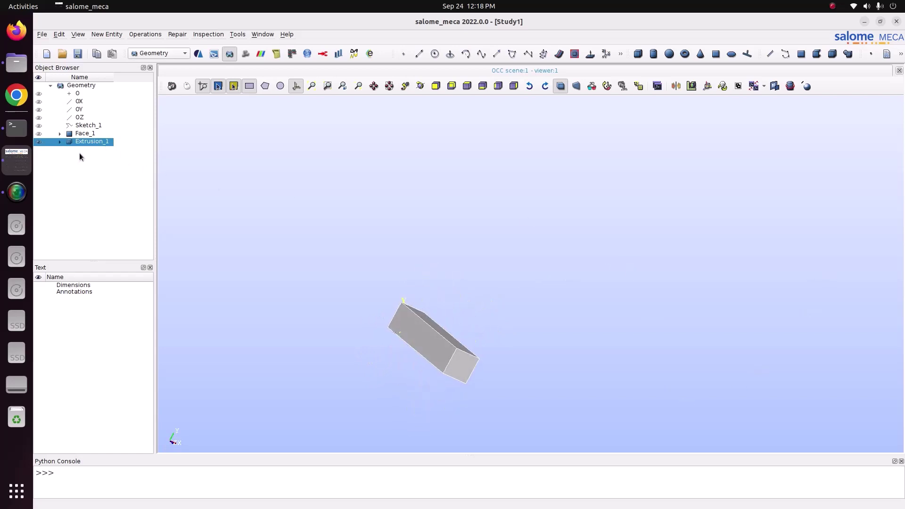
Hide Extrusion_1 in the viewer and select Sketch_1 in the object browser.
left_click(38, 142)
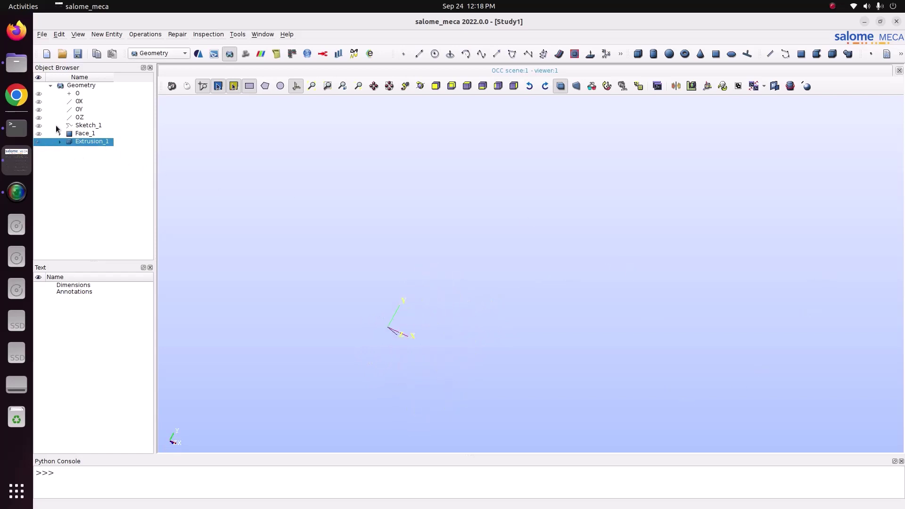
left_click(39, 126)
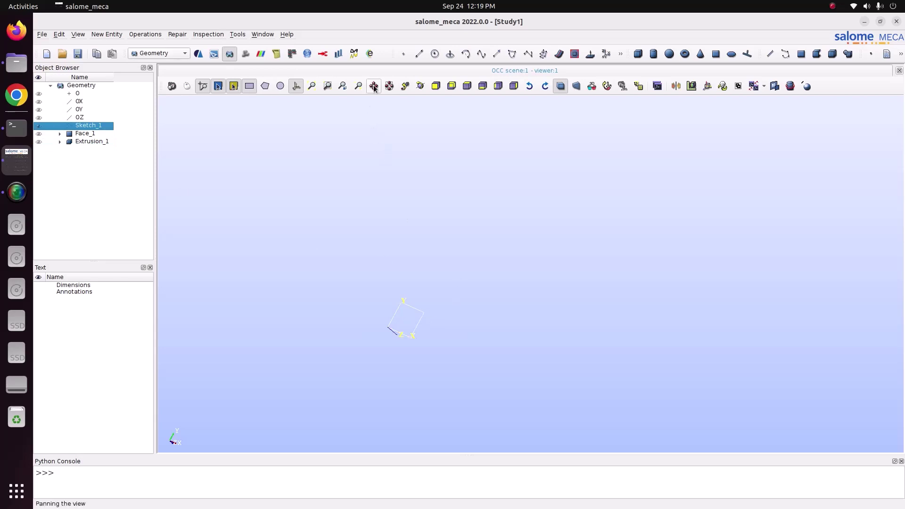
left_click(358, 86)
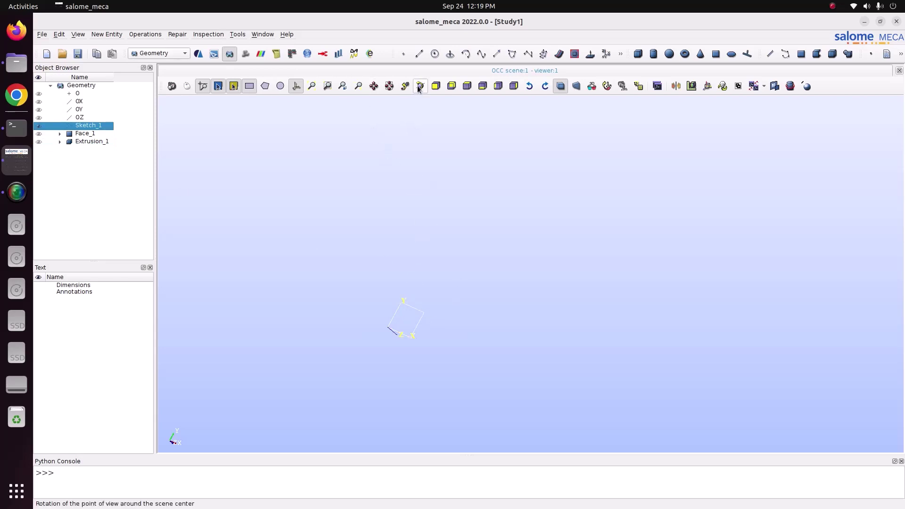
left_click(112, 38)
mouse_move(112, 77)
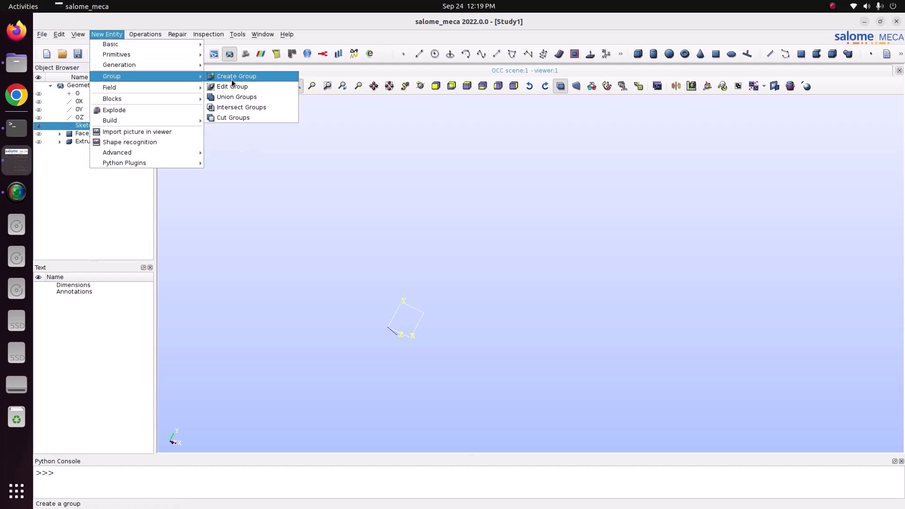
Extrude Sketch_1 along OZ with height 5, previewing an open square tube.
left_click(207, 68)
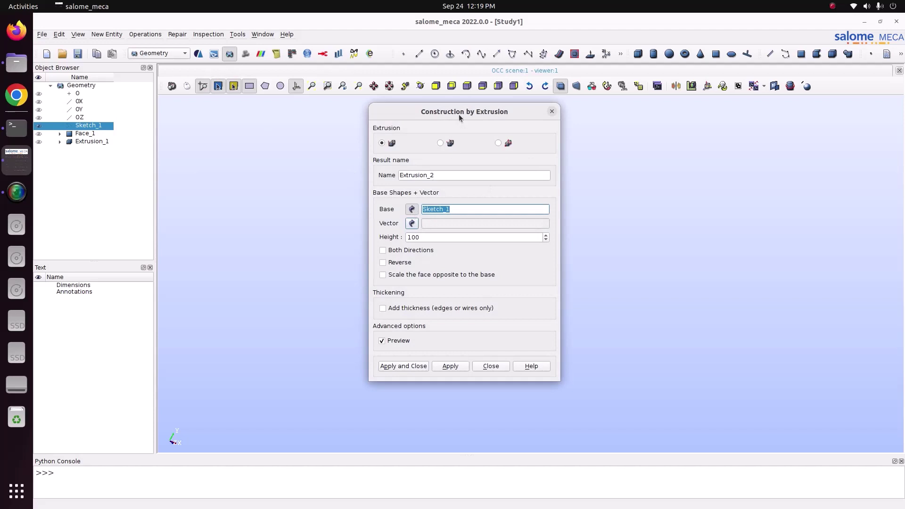
left_click_drag(460, 114, 644, 125)
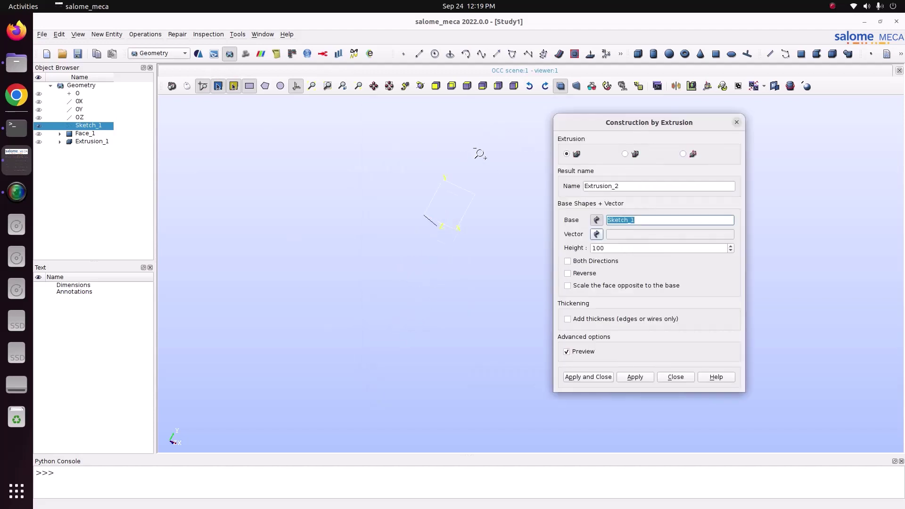
scroll(475, 189, "up", 8)
left_click(601, 236)
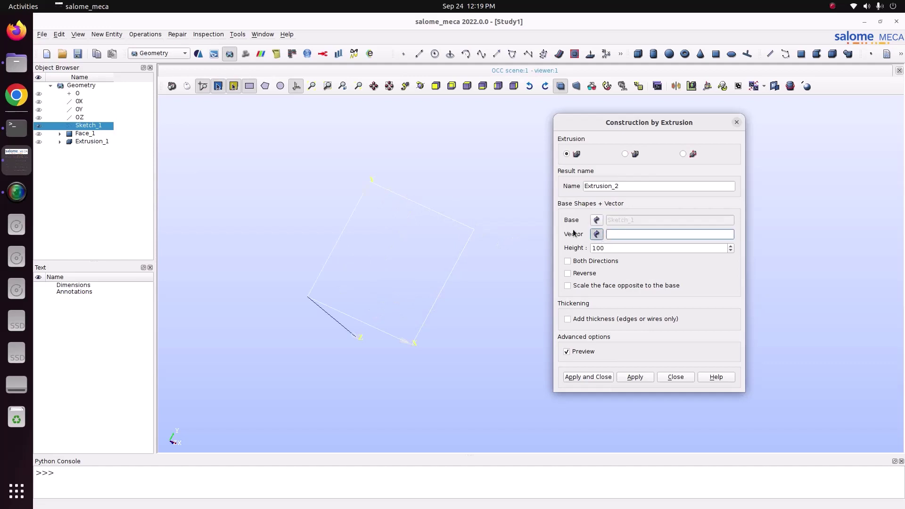
left_click(79, 117)
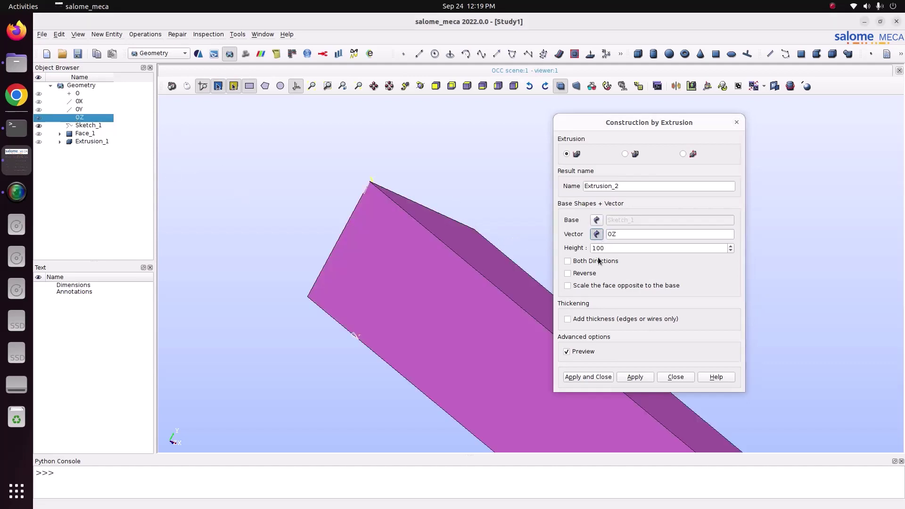
left_click(565, 237)
type("5")
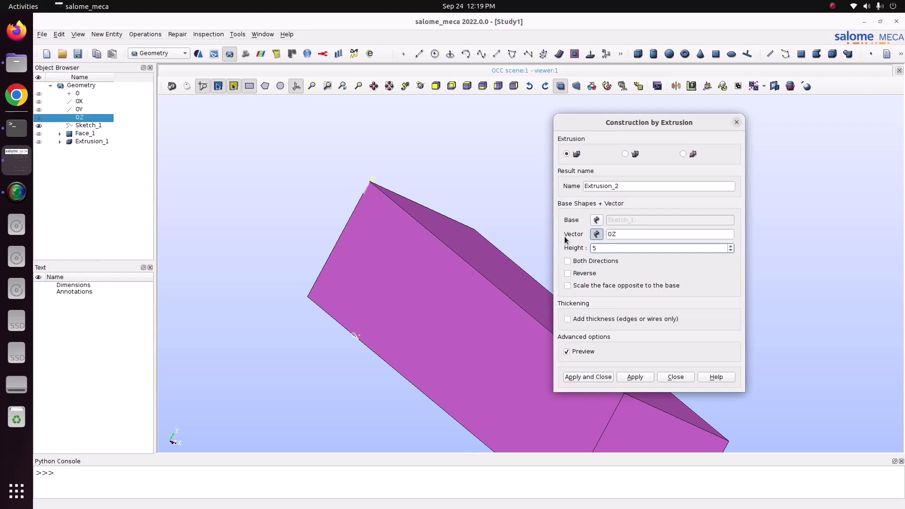
left_click(420, 85)
left_click_drag(386, 132, 338, 182)
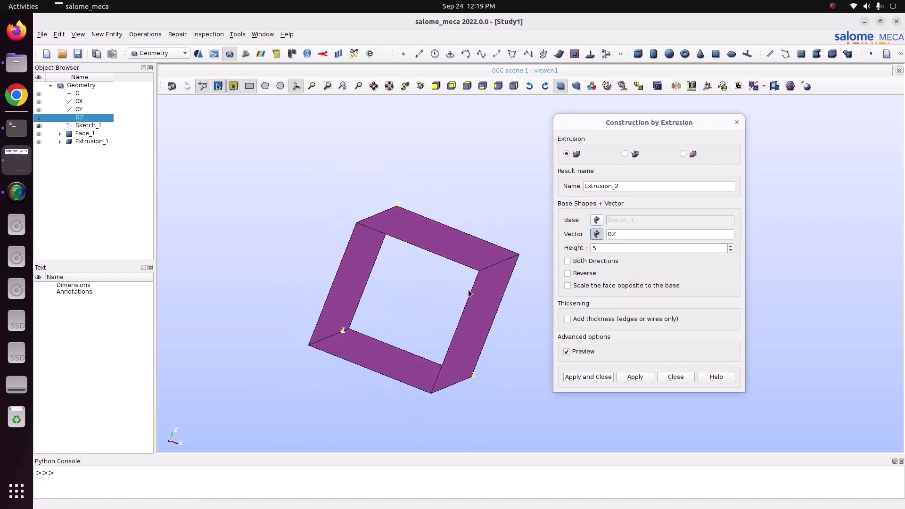
left_click(420, 86)
left_click_drag(427, 189, 550, 243)
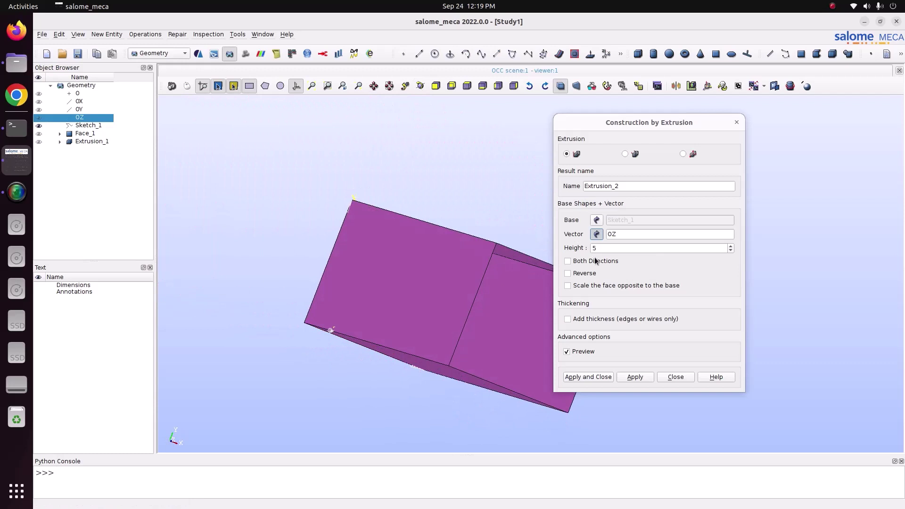
Create Extrusion_2, then deselect it and select Extrusion_1 instead.
left_click(588, 377)
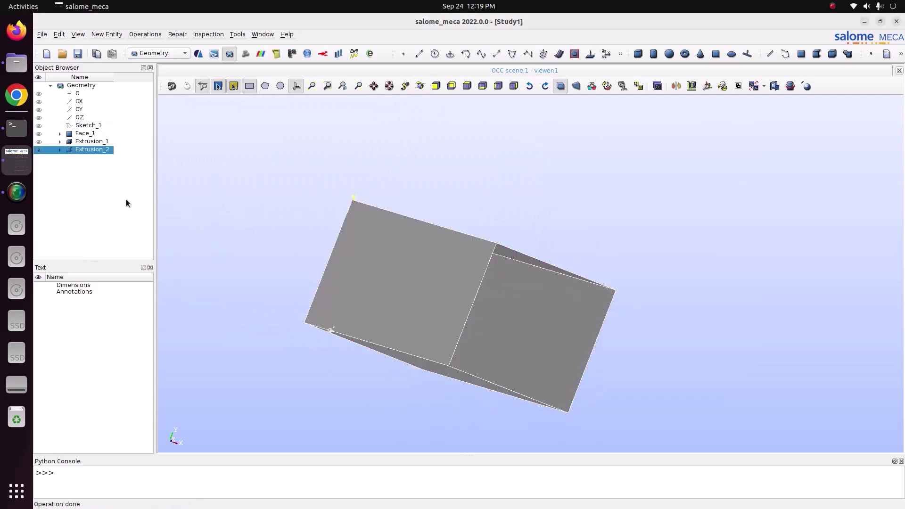
left_click(78, 153)
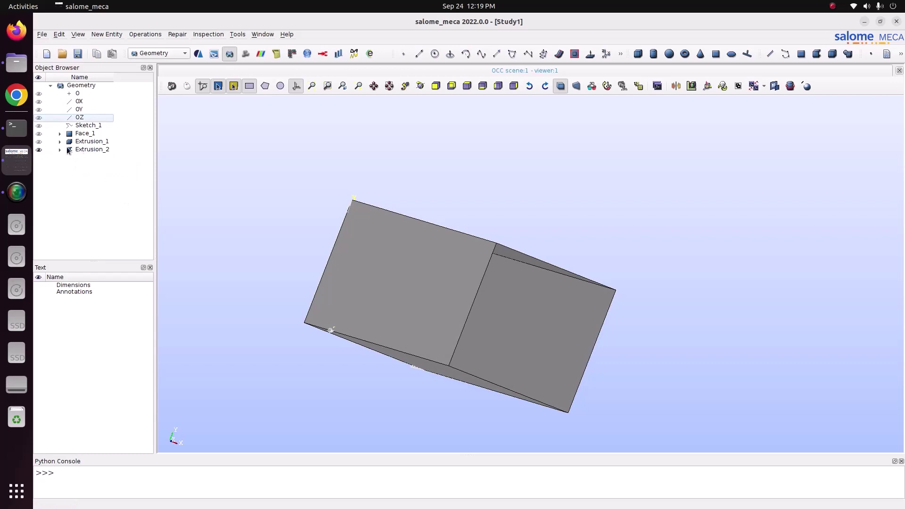
left_click(39, 141)
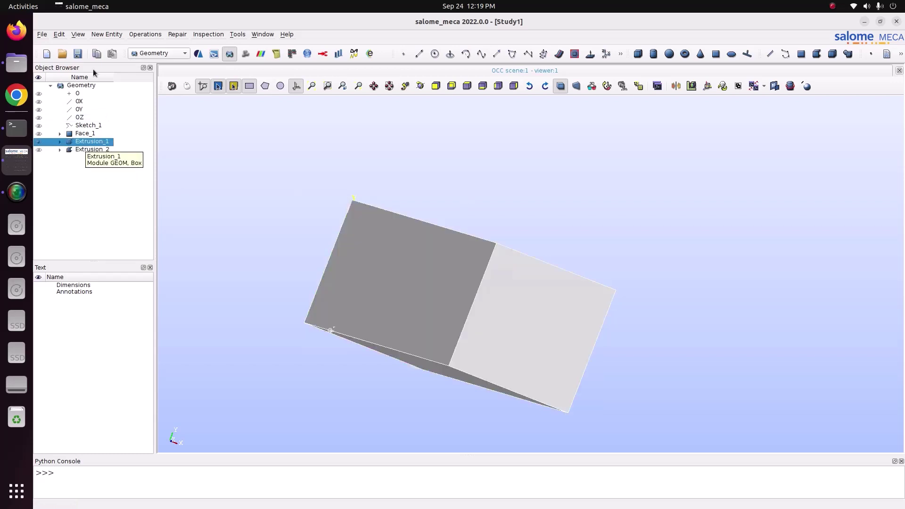
Explode Extrusion_1 into Vertex sub-shapes, producing Vertex_1 to Vertex_8.
left_click(111, 36)
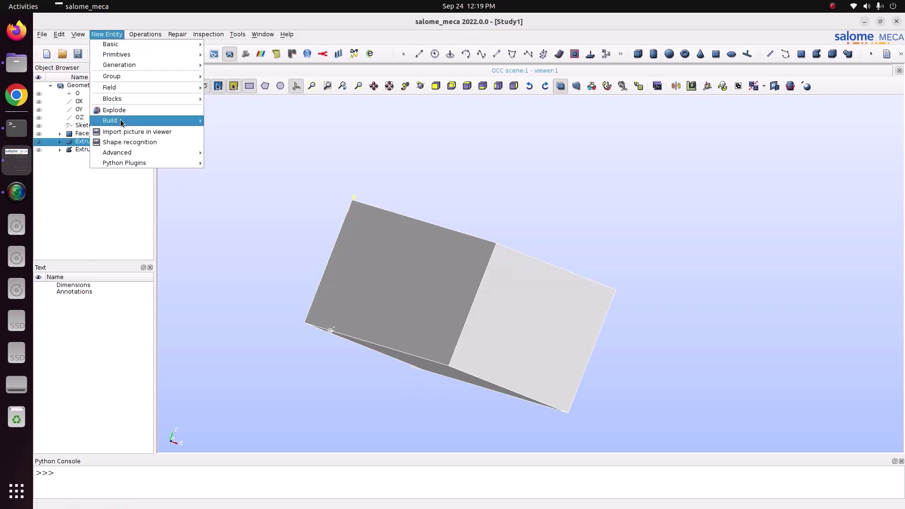
mouse_move(121, 120)
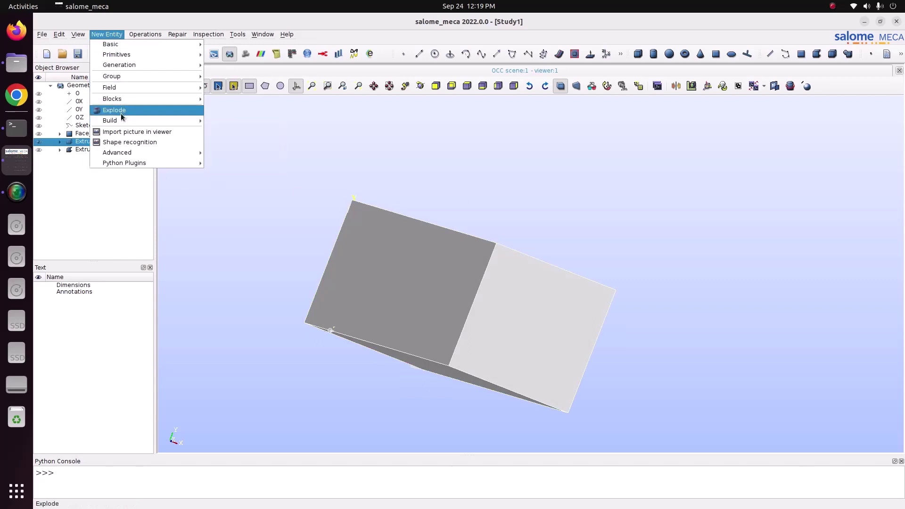
left_click(121, 112)
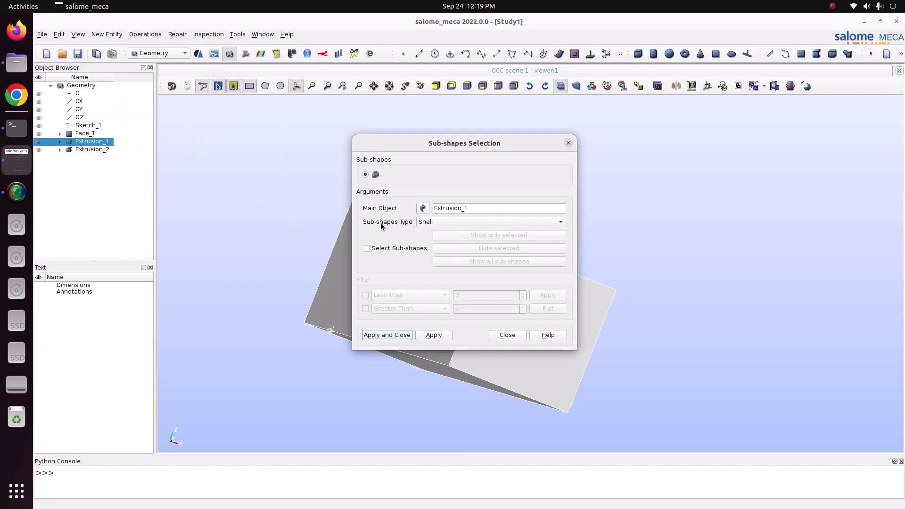
left_click(420, 222)
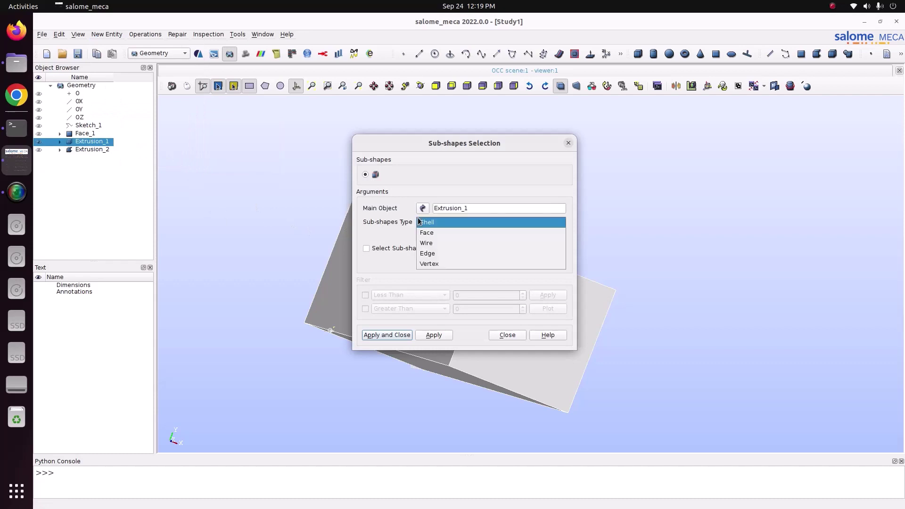
left_click(448, 263)
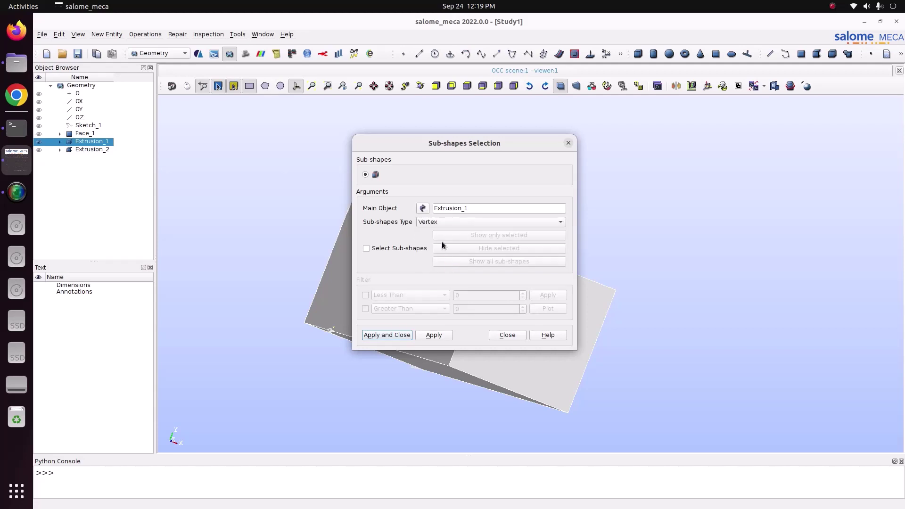
left_click(398, 335)
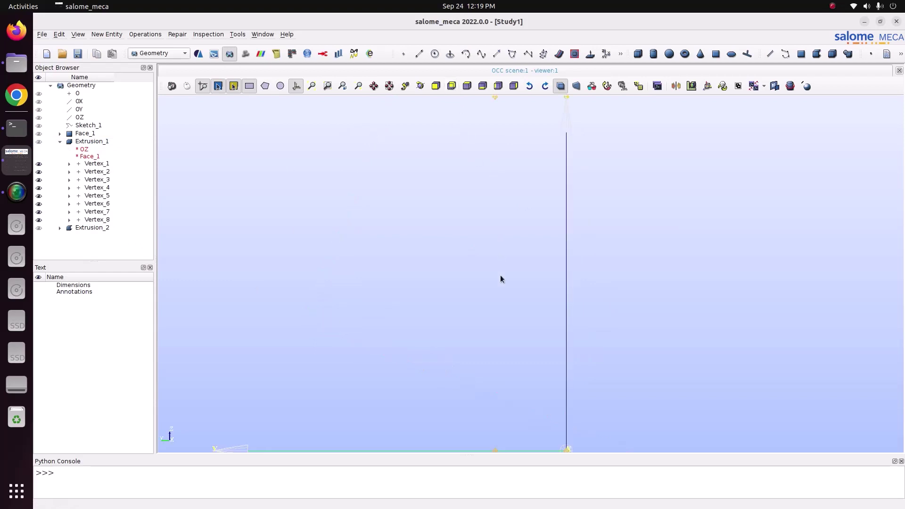
scroll(500, 275, "down", 5)
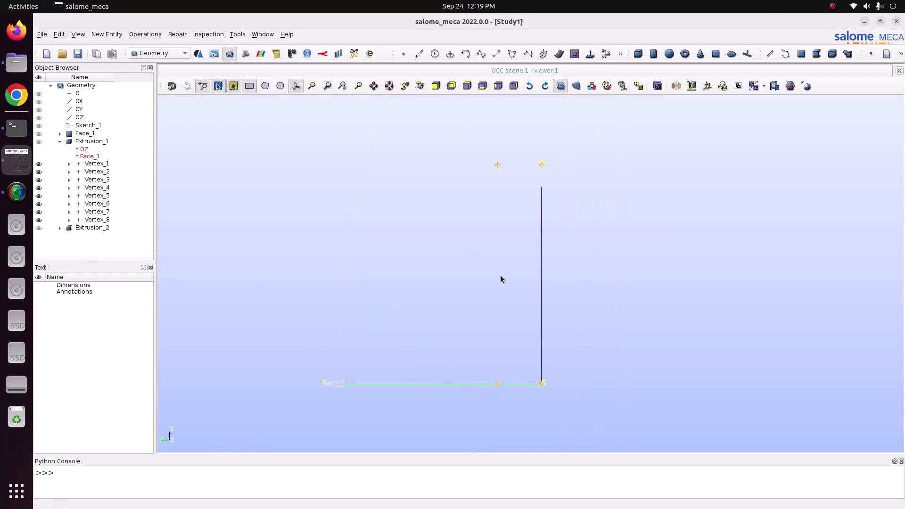
left_click(420, 85)
left_click_drag(491, 170, 738, 218)
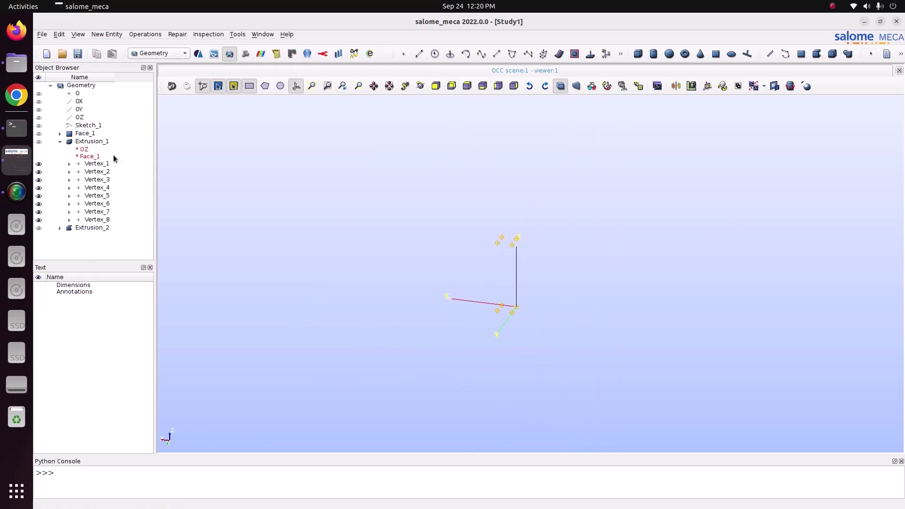
left_click(96, 142)
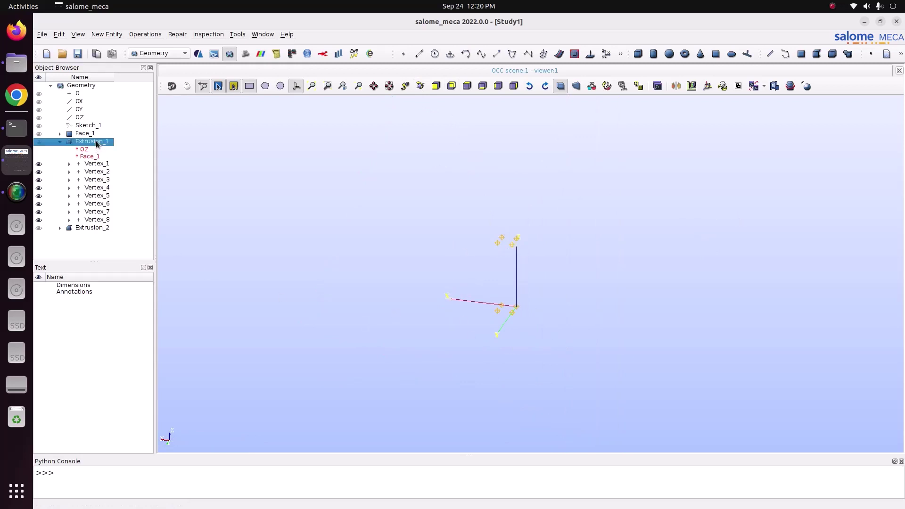
Explode Extrusion_1 into its faces, creating Face_2 to Face_7.
left_click(107, 34)
left_click(126, 112)
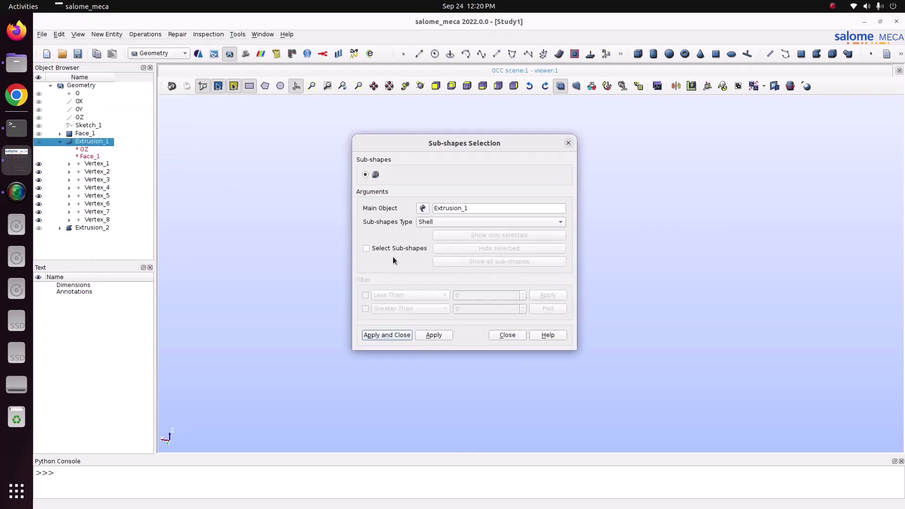
left_click(424, 222)
left_click(431, 233)
left_click(387, 335)
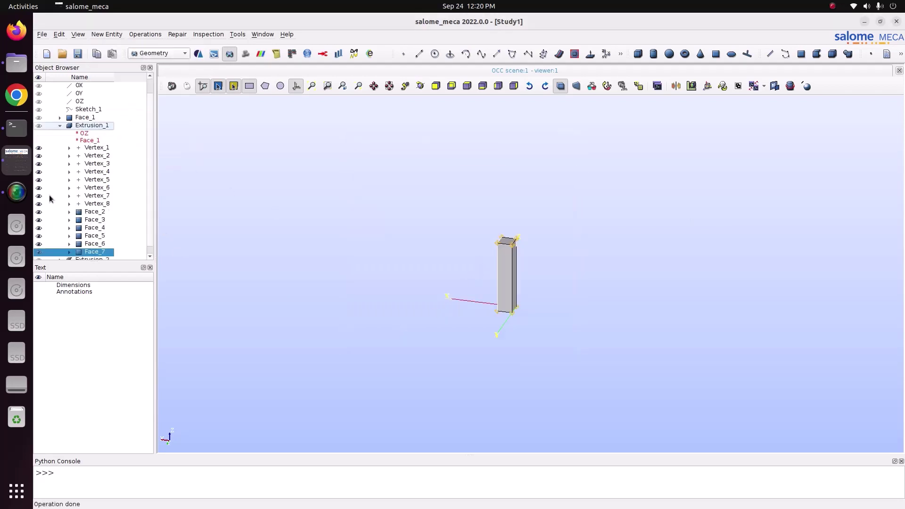
Hide Vertex_1, Vertex_2 and Vertex_3 from the viewer.
left_click(39, 148)
left_click(38, 156)
left_click(39, 164)
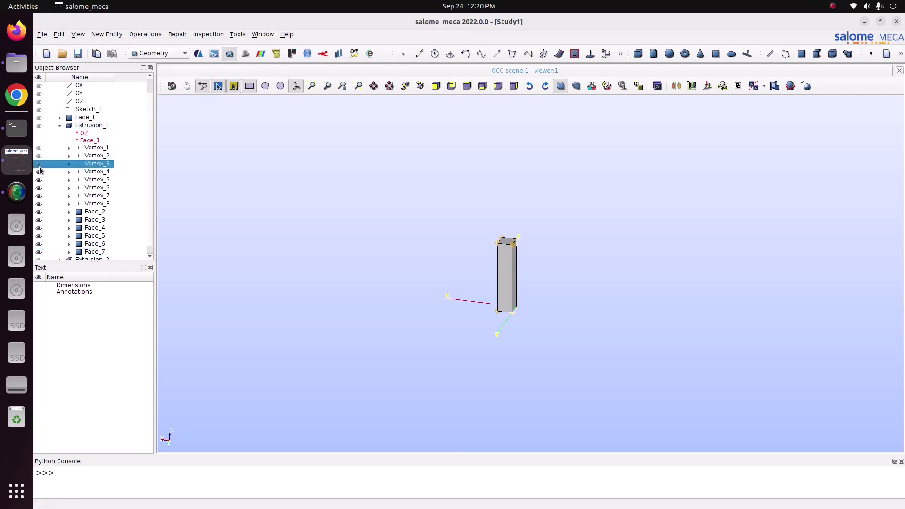
Hide the remaining vertices, Vertex_4 through Vertex_8.
left_click(40, 172)
left_click(39, 180)
left_click(39, 188)
left_click(39, 197)
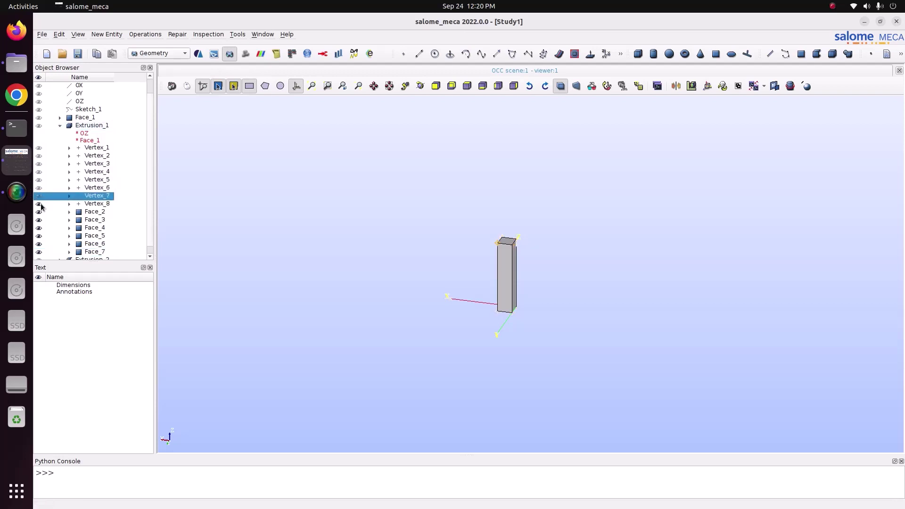
left_click(39, 204)
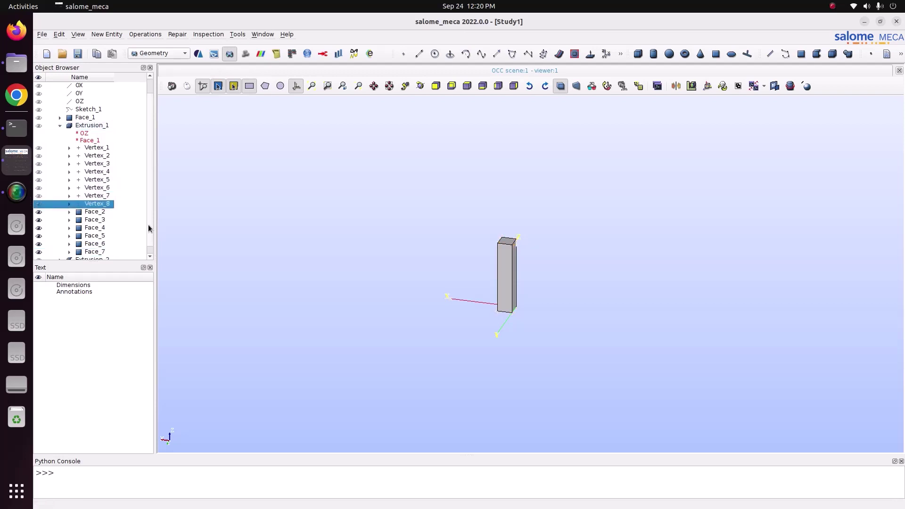
Hide the front face Face_6 from the viewer and tilt the view to examine the box.
left_click(507, 265)
right_click(506, 265)
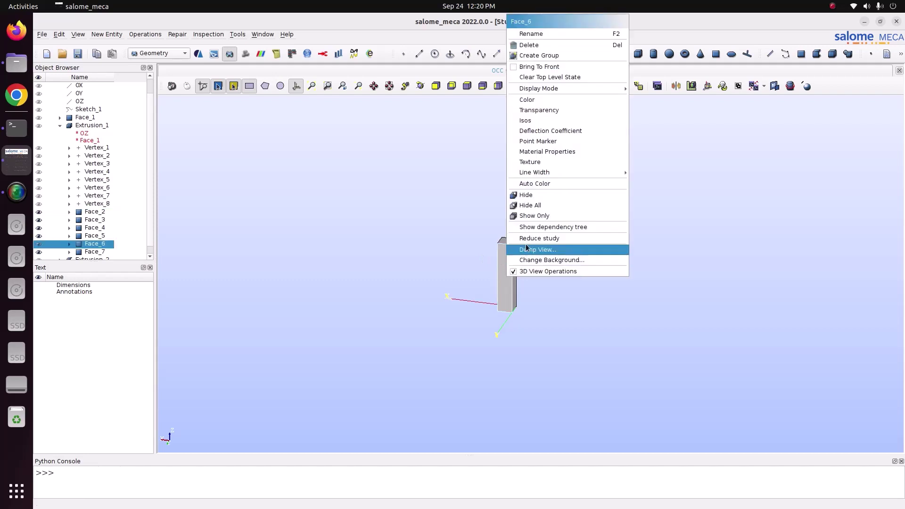
left_click(529, 200)
scroll(496, 226, "up", 5)
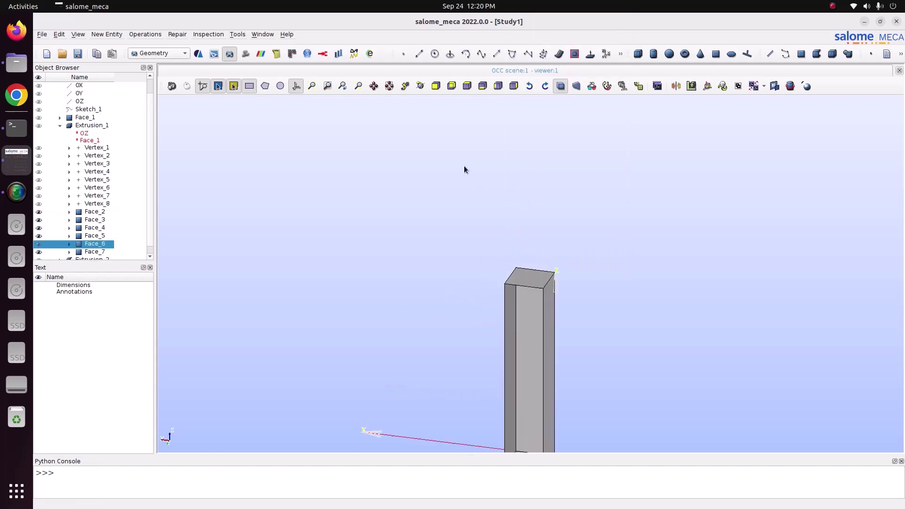
left_click(405, 86)
left_click_drag(511, 185, 530, 259)
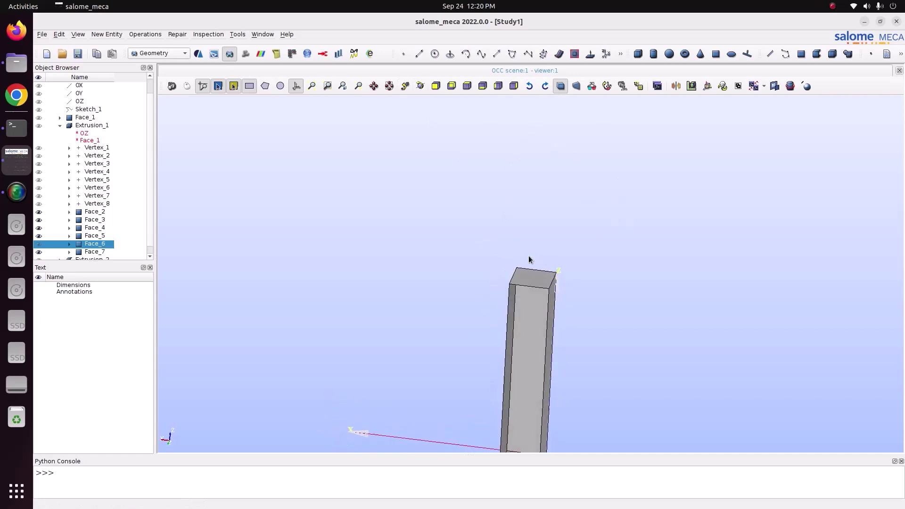
Hide Face_2, Face_3, Face_4, Face_5 and Face_7, then select Extrusion_1.
left_click(39, 212)
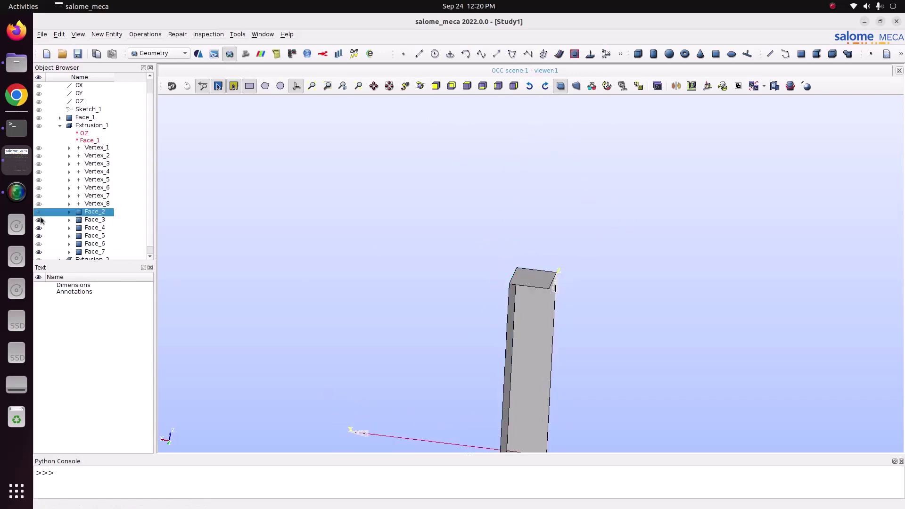
left_click(39, 220)
left_click(40, 228)
left_click(39, 236)
left_click(39, 253)
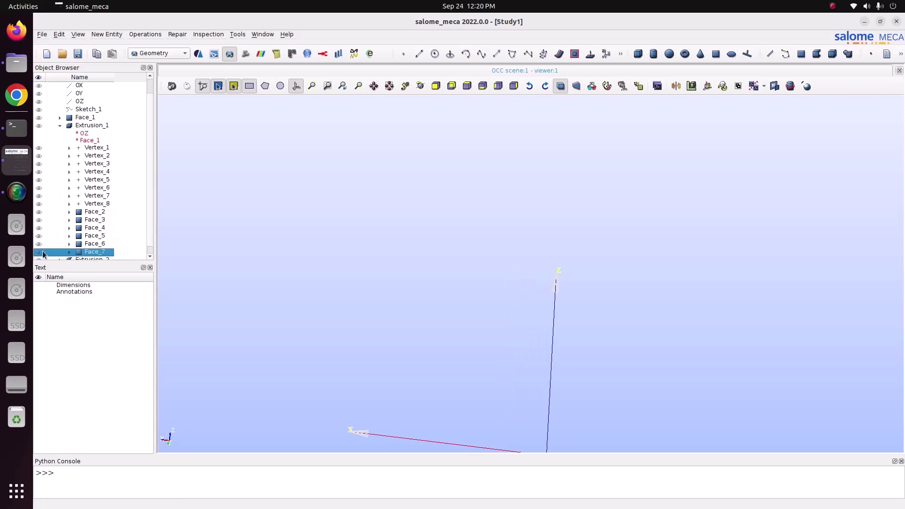
left_click(92, 126)
Explode Extrusion_1 again with Shell as the sub-shape type, creating Shell_1.
right_click(92, 130)
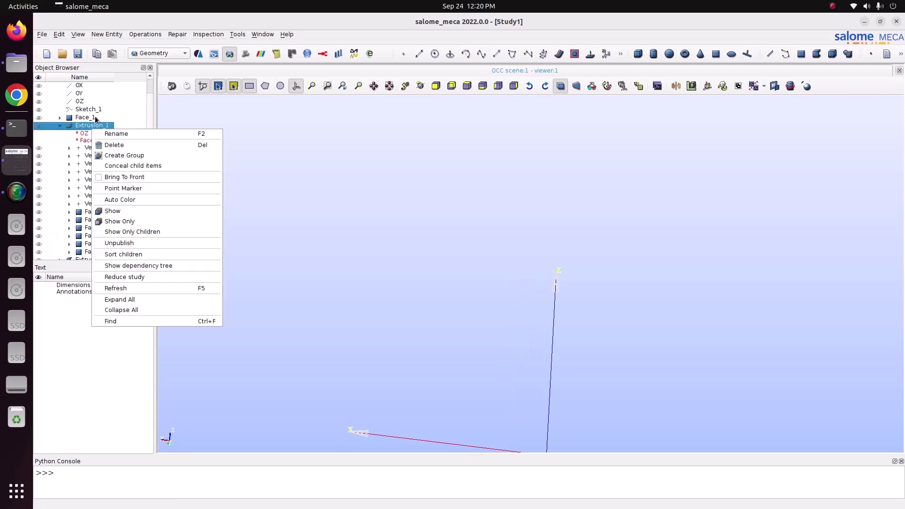
left_click(104, 36)
left_click(126, 110)
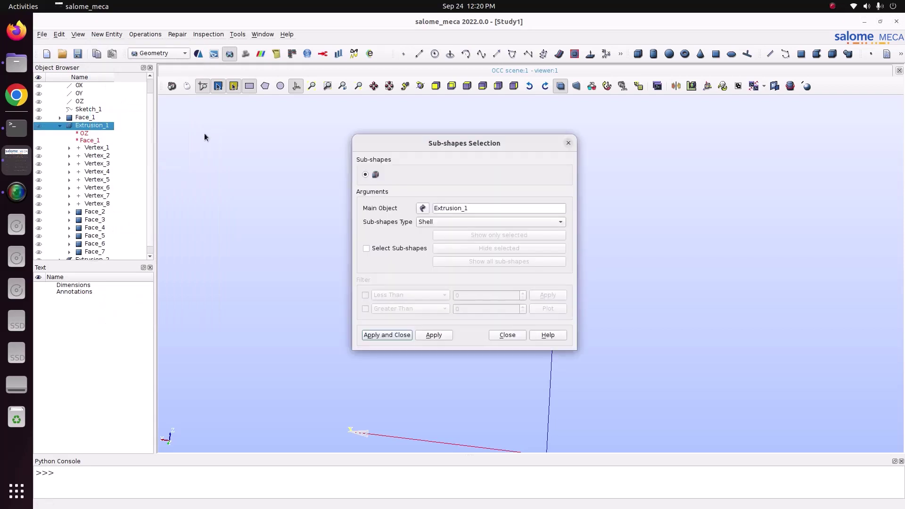
left_click(432, 222)
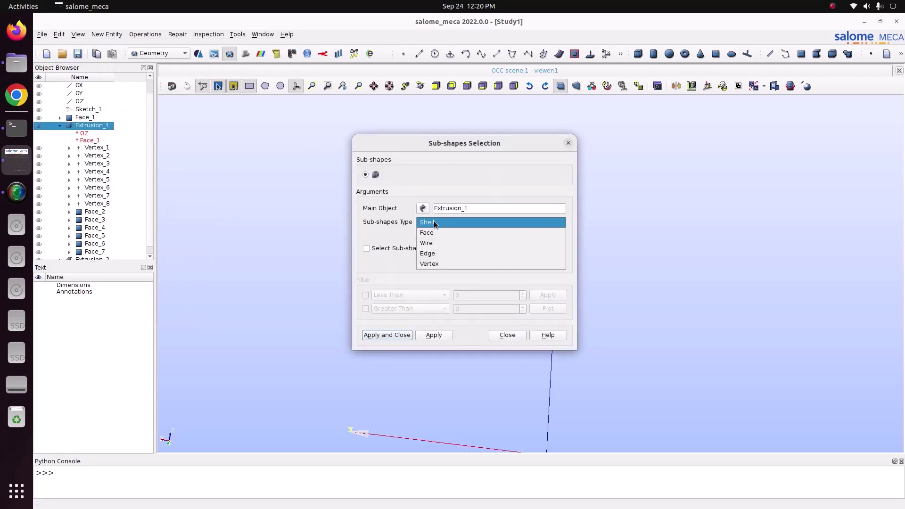
left_click(433, 221)
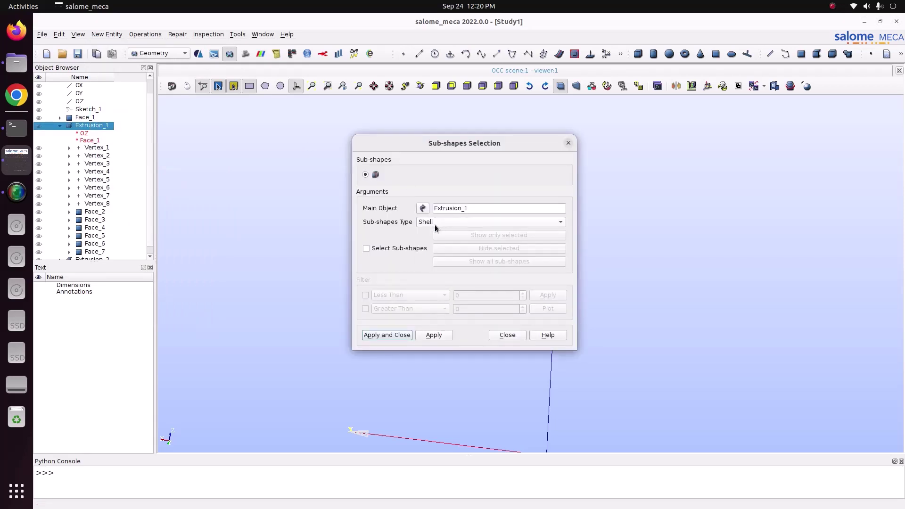
left_click(388, 336)
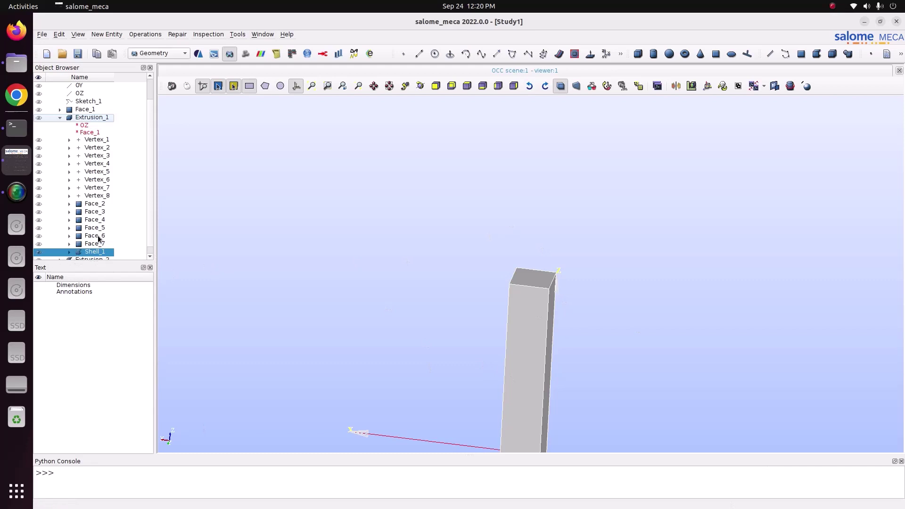
right_click(101, 256)
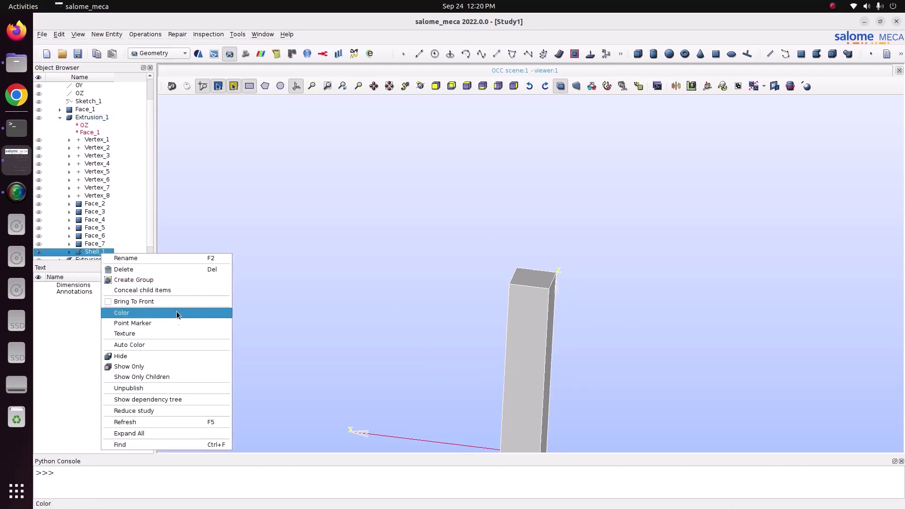
left_click(163, 345)
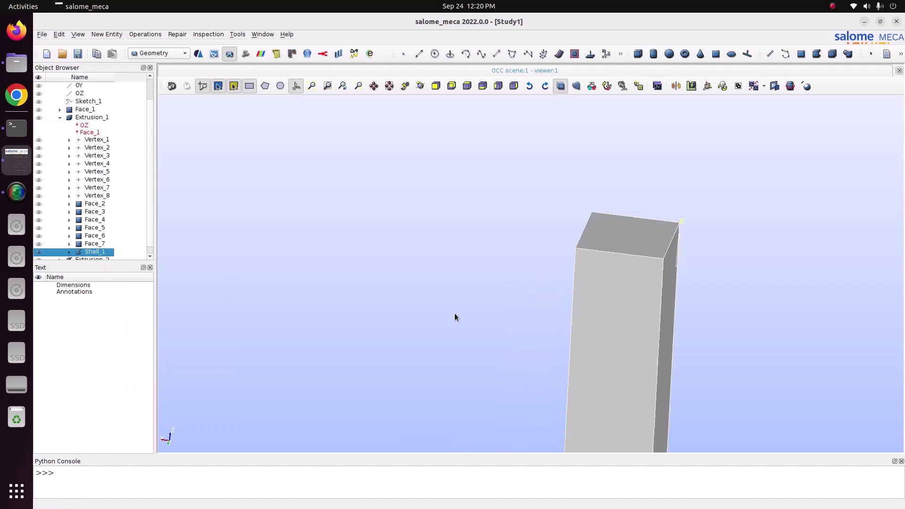
scroll(455, 316, "down", 5)
scroll(482, 325, "up", 3)
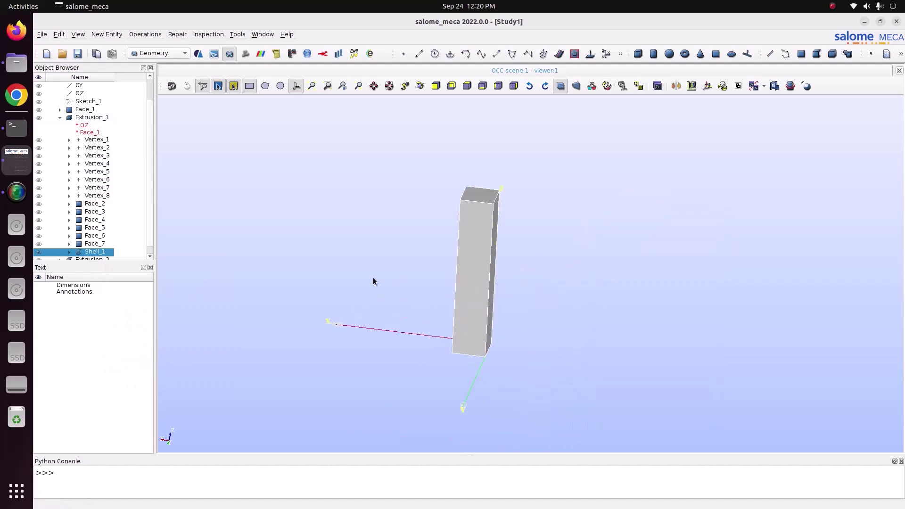
right_click(401, 246)
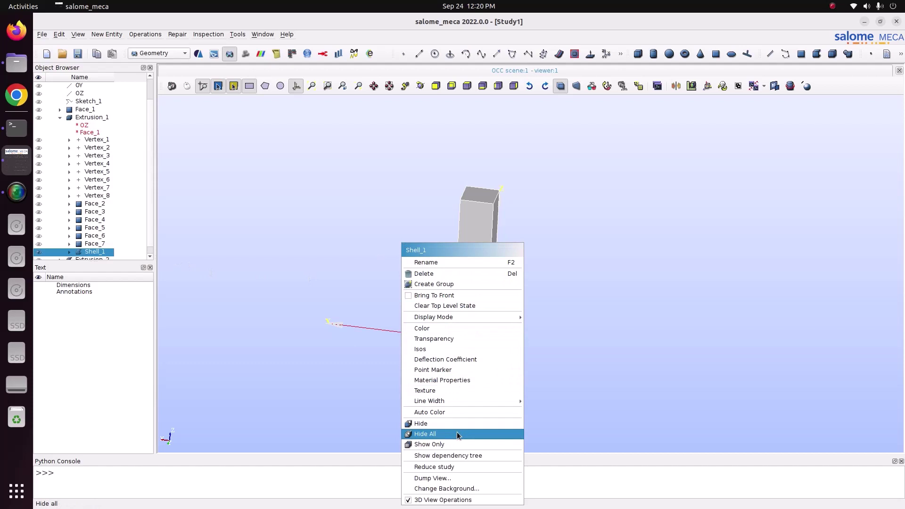
mouse_move(445, 320)
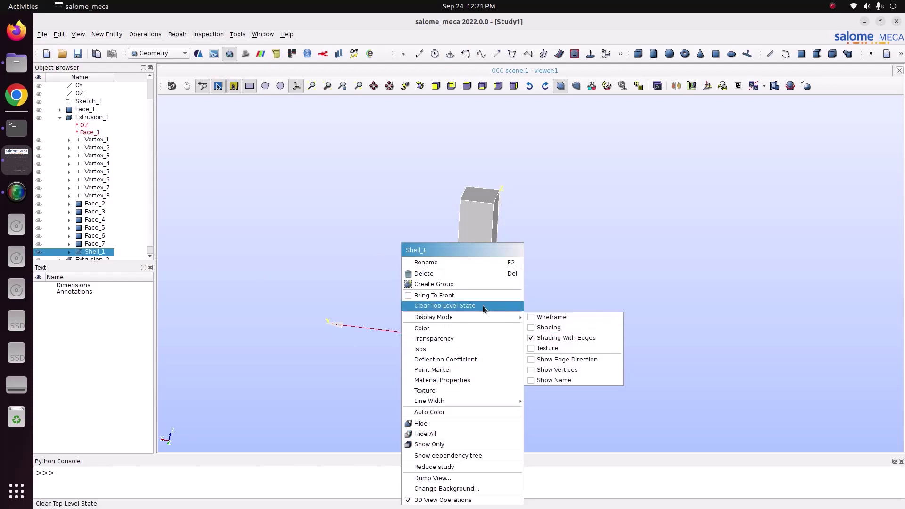
left_click(610, 239)
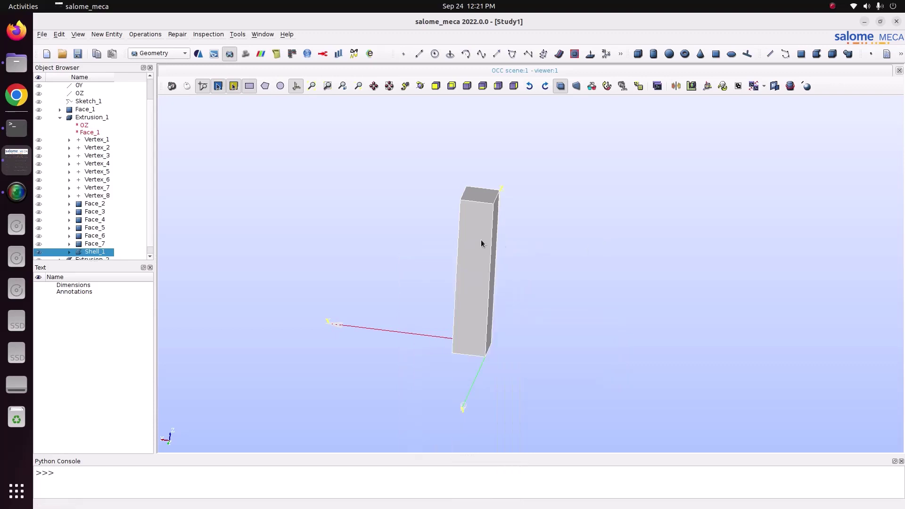
scroll(474, 252, "up", 3)
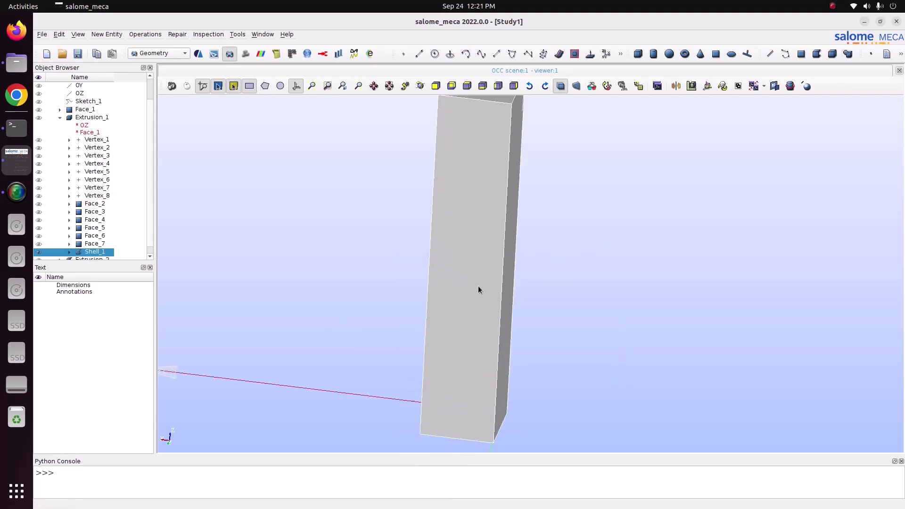
scroll(478, 286, "down", 3)
right_click_drag(461, 234, 518, 262, "ctrl")
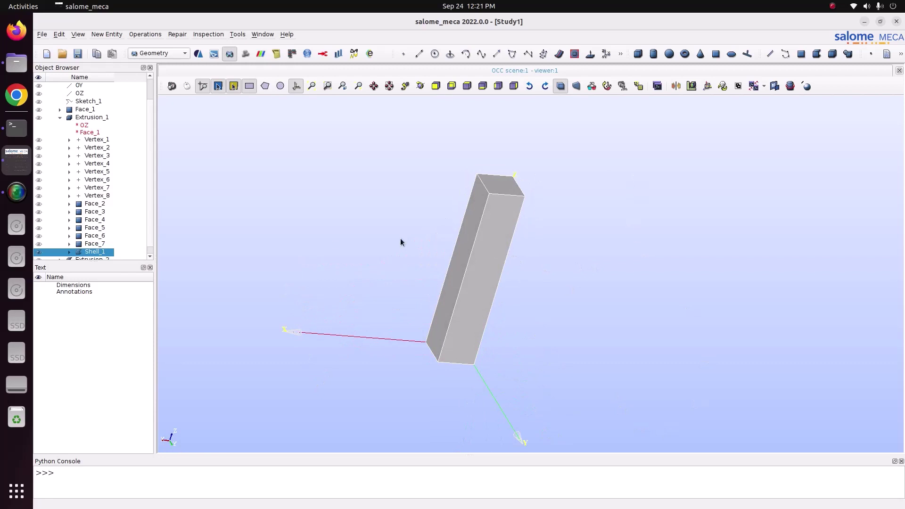
Build a single solid, Solid_1, from Shell_1.
left_click(109, 36)
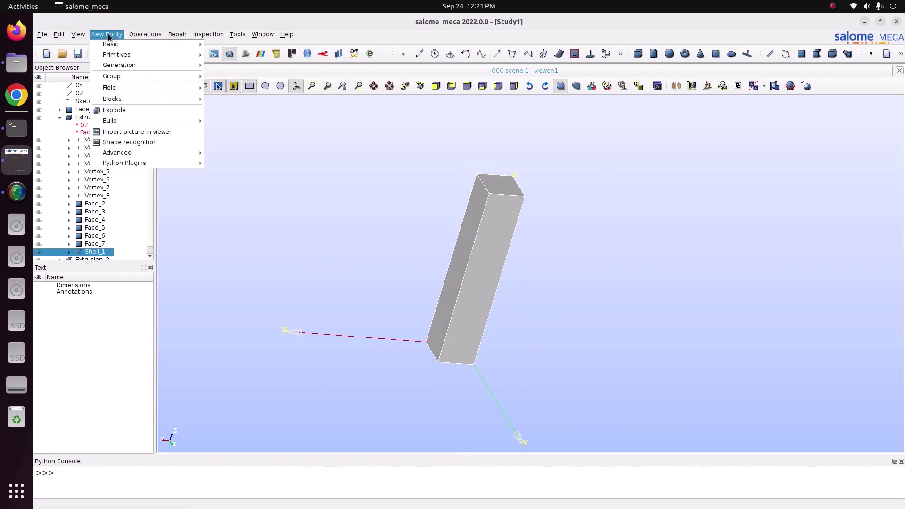
mouse_move(123, 121)
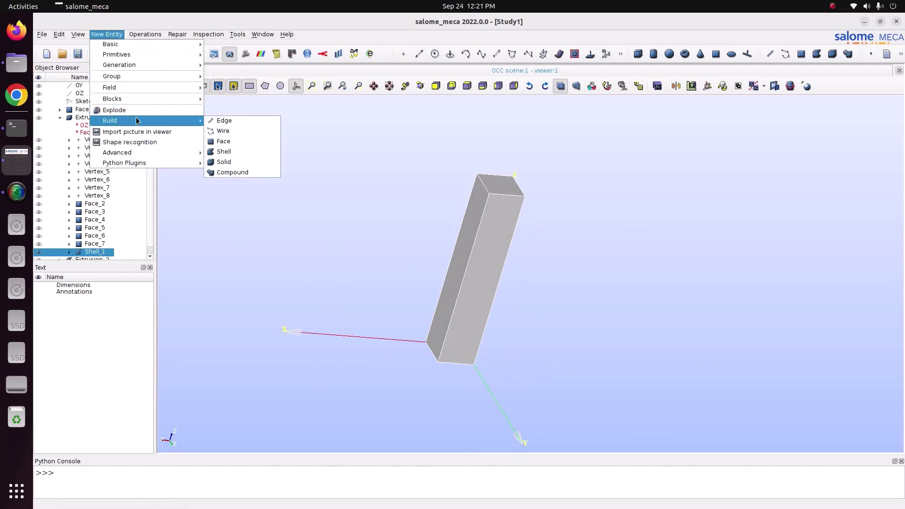
left_click(238, 162)
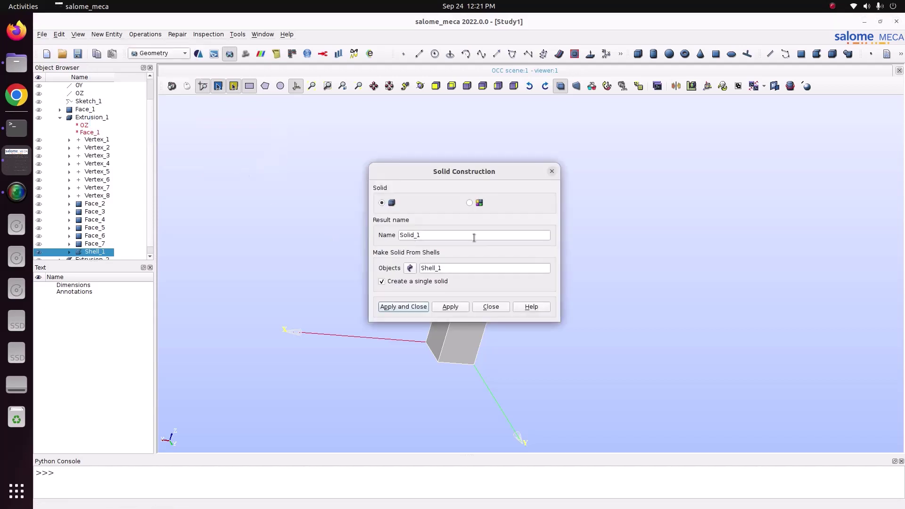
left_click(404, 307)
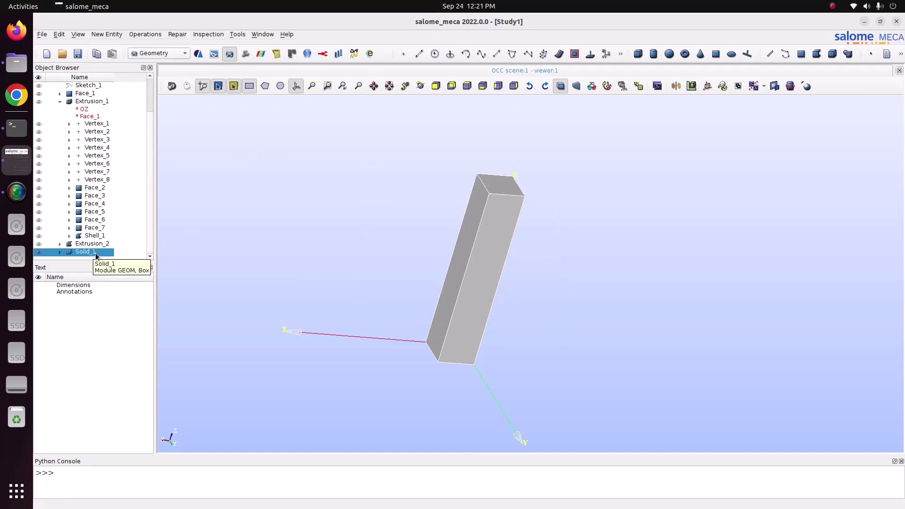
Display only Extrusion_1, then hide it so just the axes remain.
left_click_drag(149, 243, 151, 196)
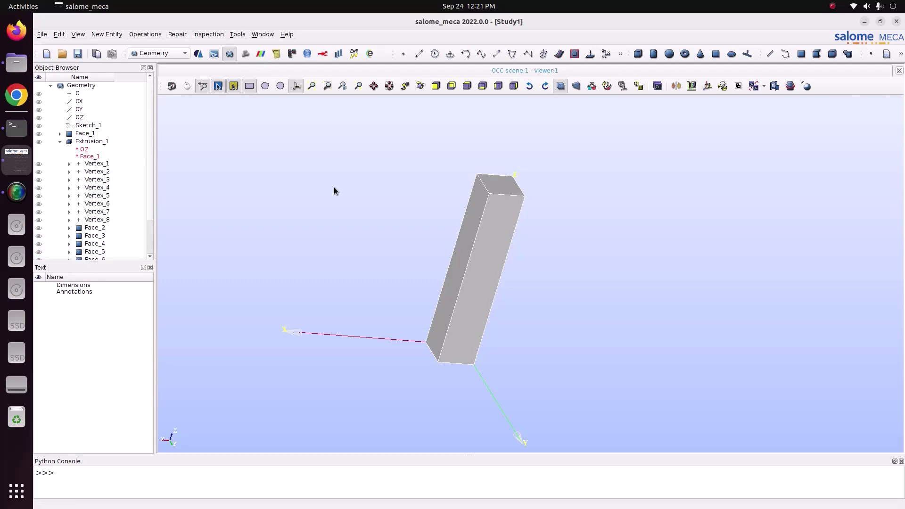
left_click(89, 137)
left_click(88, 143)
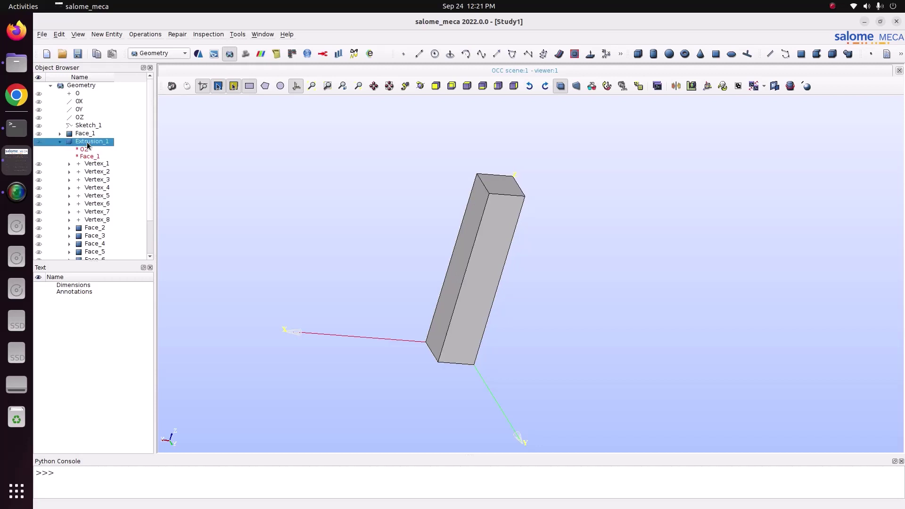
right_click(88, 145)
left_click(116, 235)
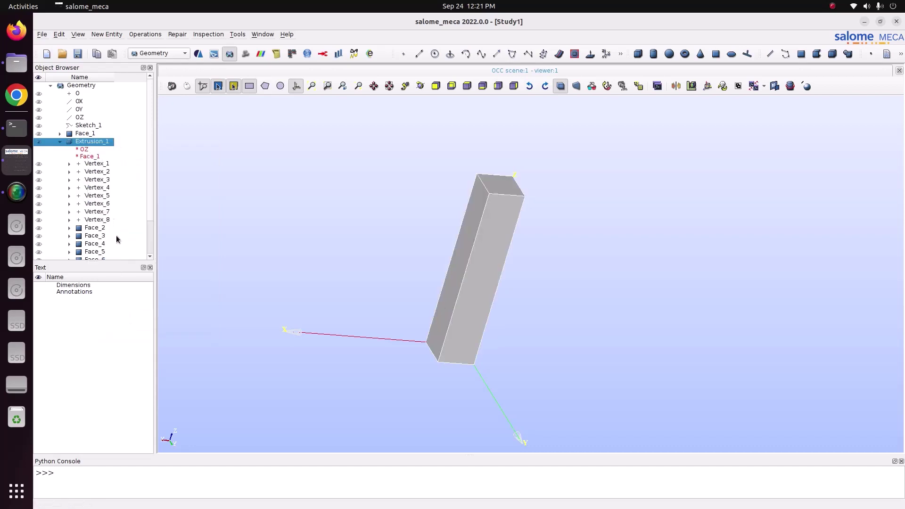
left_click(43, 143)
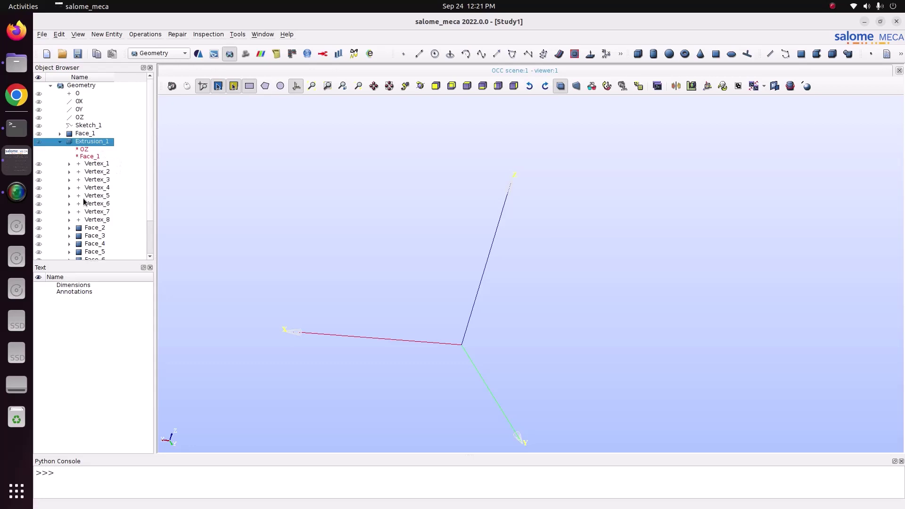
Browse the study tree, selecting Shell_1 and then Sketch_1.
scroll(99, 223, "down", 2)
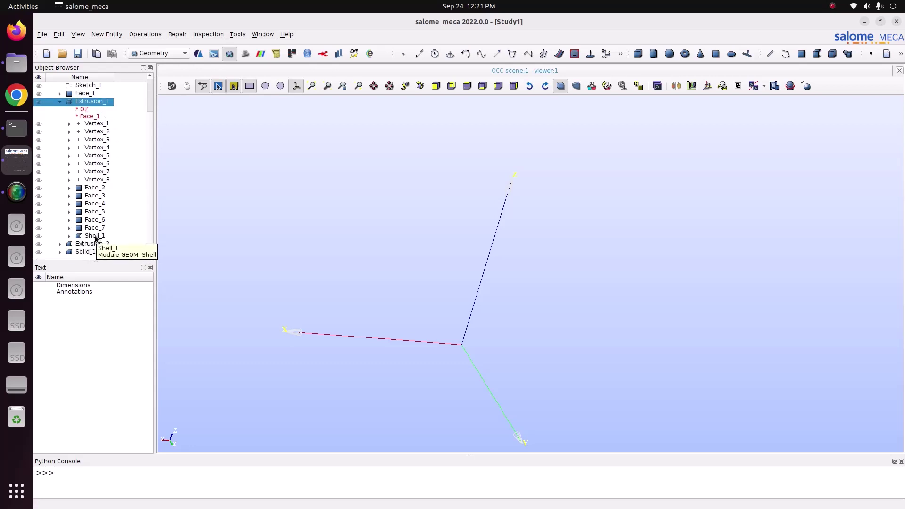
left_click(95, 237)
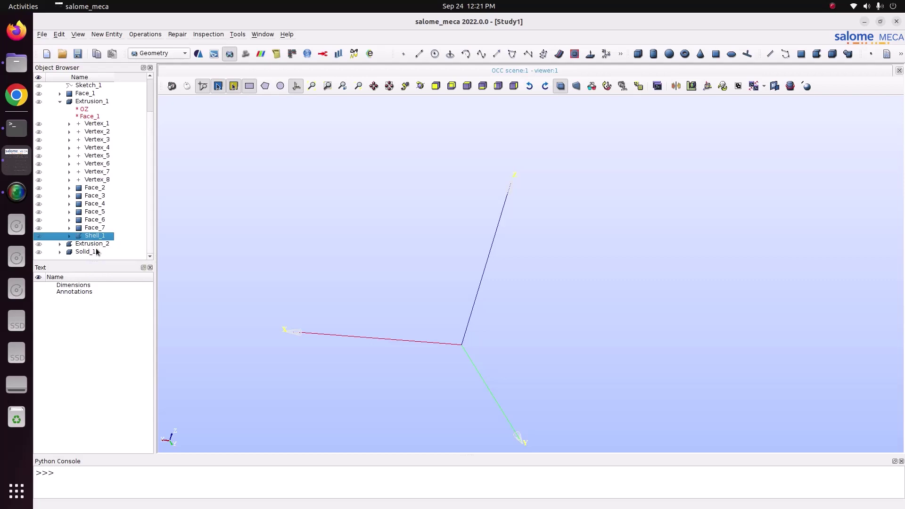
scroll(108, 145, "up", 1)
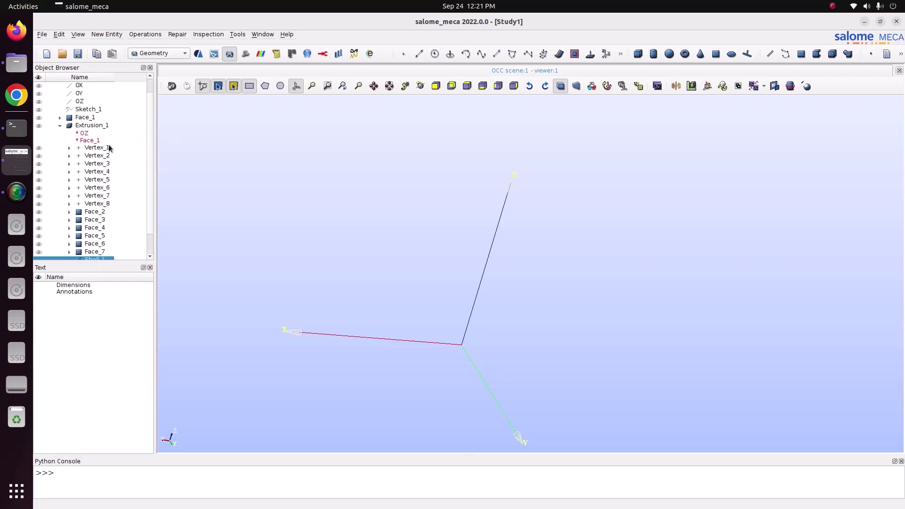
left_click(84, 111)
scroll(88, 119, "down", 1)
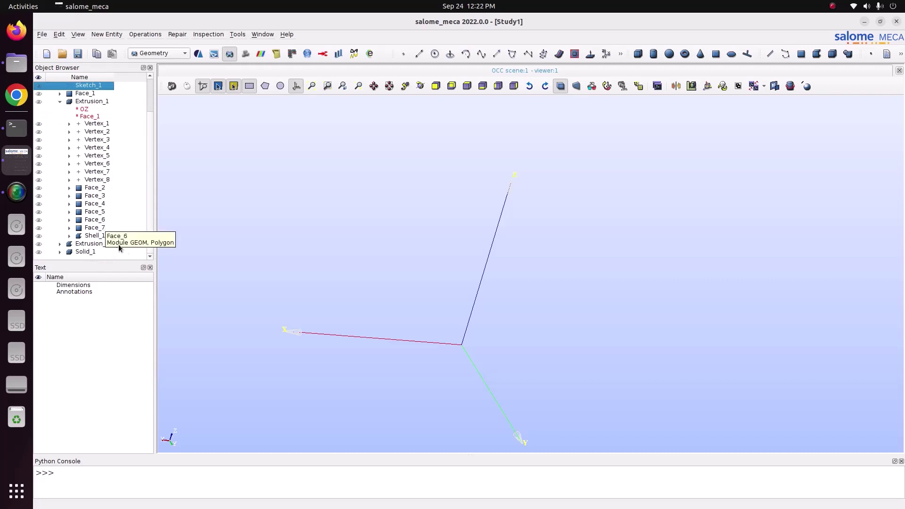
scroll(330, 277, "up", 3)
Show Extrusion_1 again and orbit the view so the box lies diagonally.
left_click(55, 104)
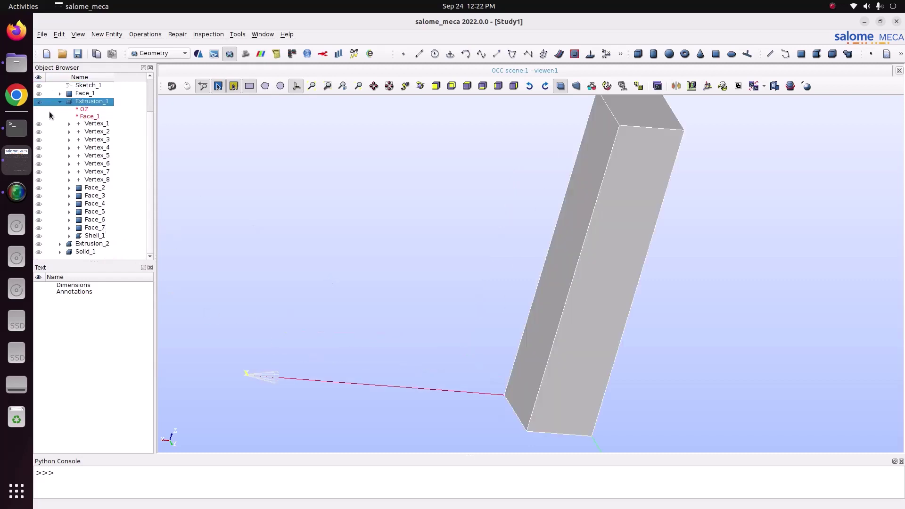
scroll(425, 256, "up", 2)
scroll(425, 239, "down", 4)
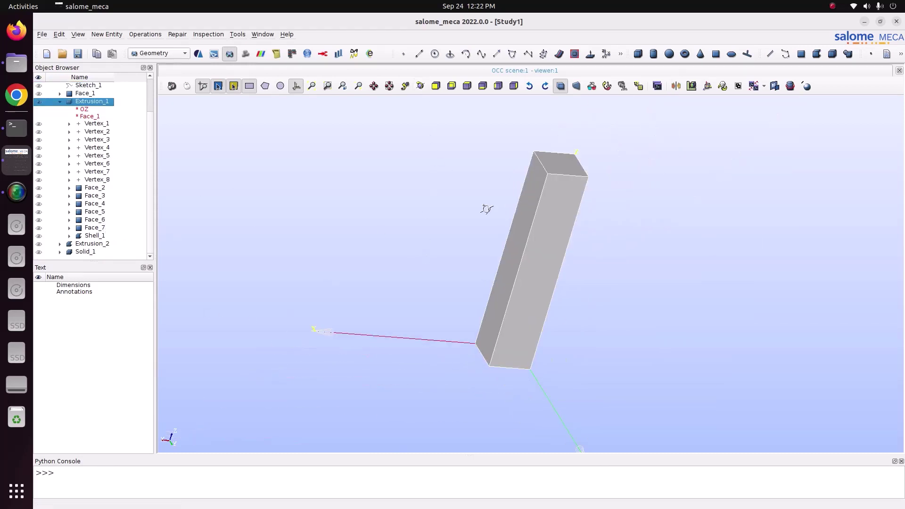
right_click_drag(485, 206, 523, 298, "ctrl")
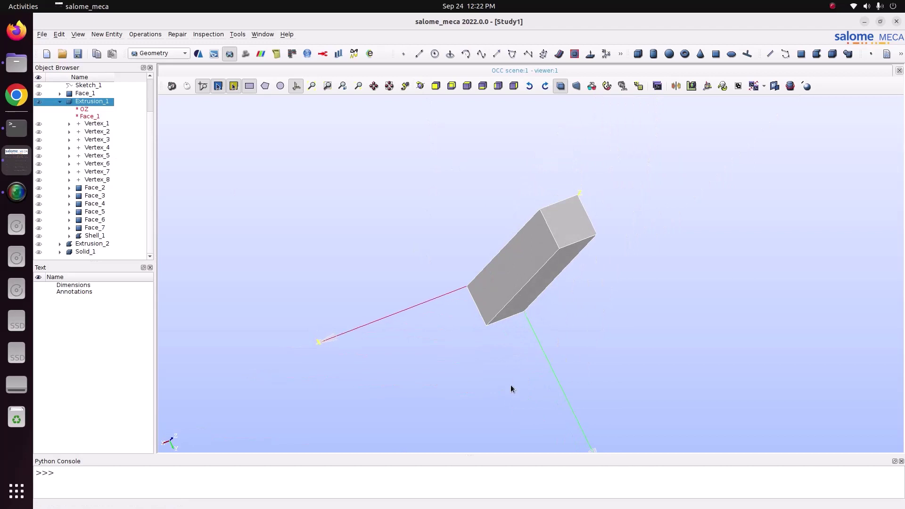